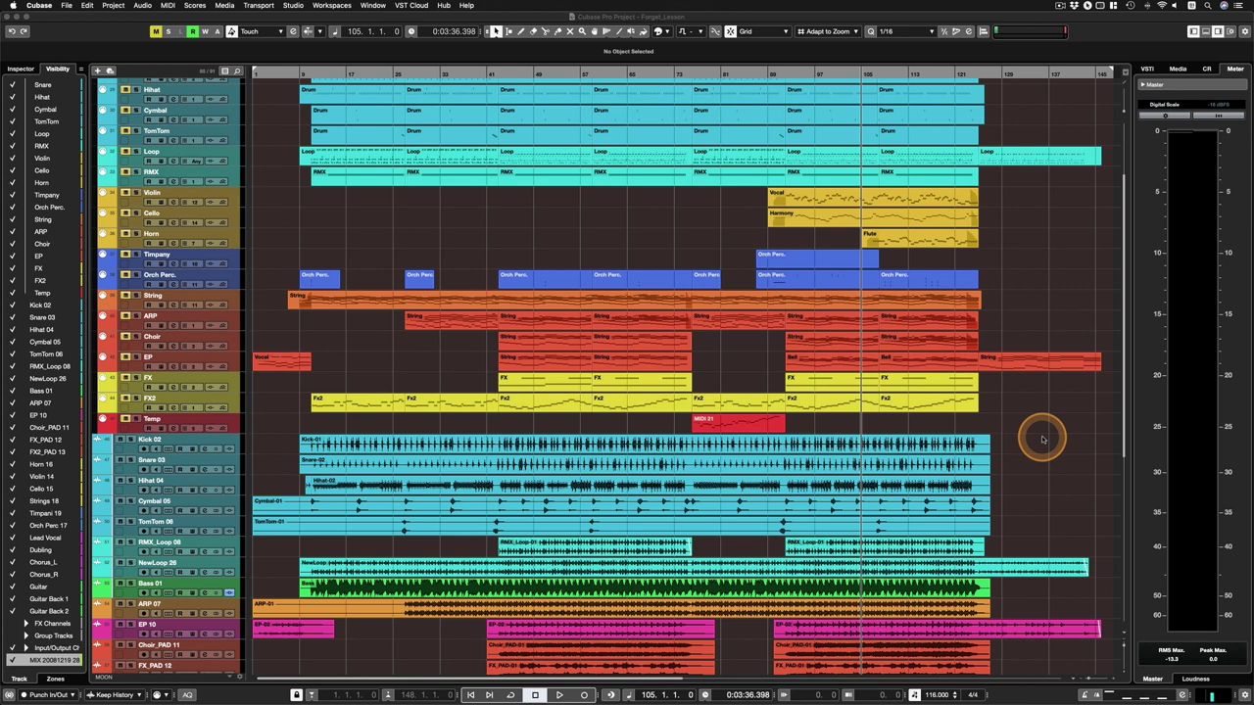
Look over the MIDI and audio tracks and examine the bar numbering in the timeline ruler at different zoom levels.
scroll(1043, 439, up, 5)
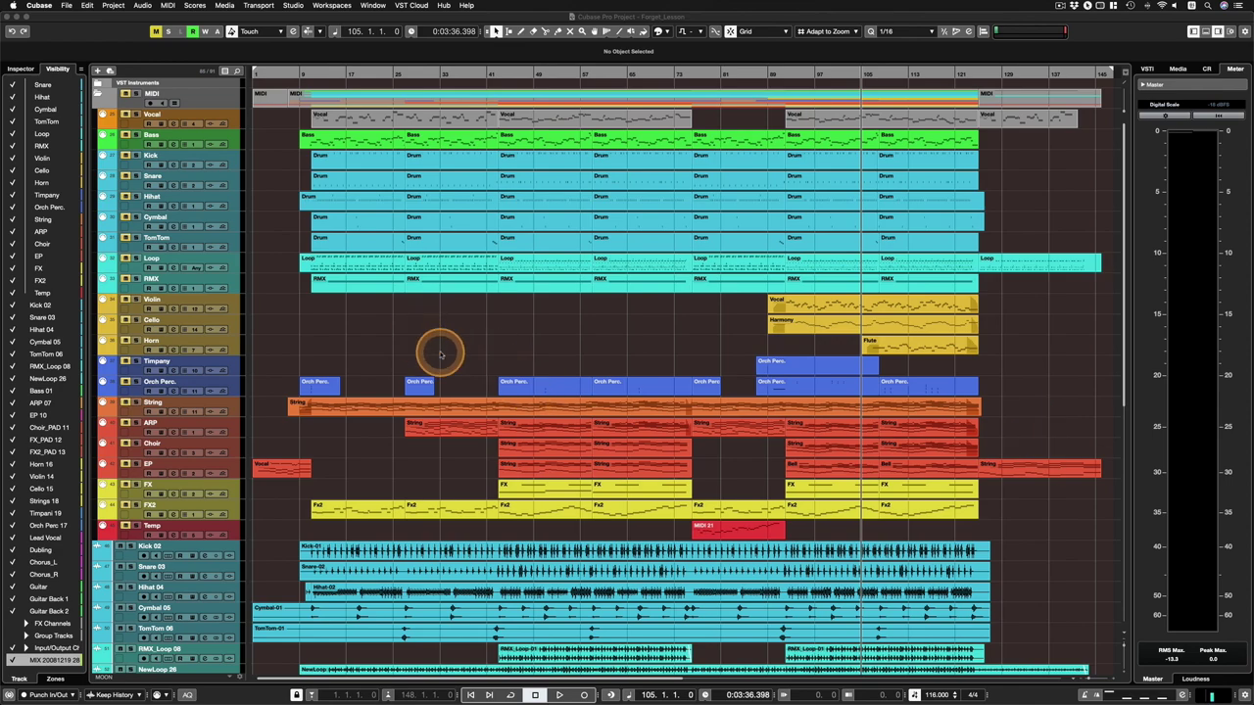
scroll(441, 355, down, 10)
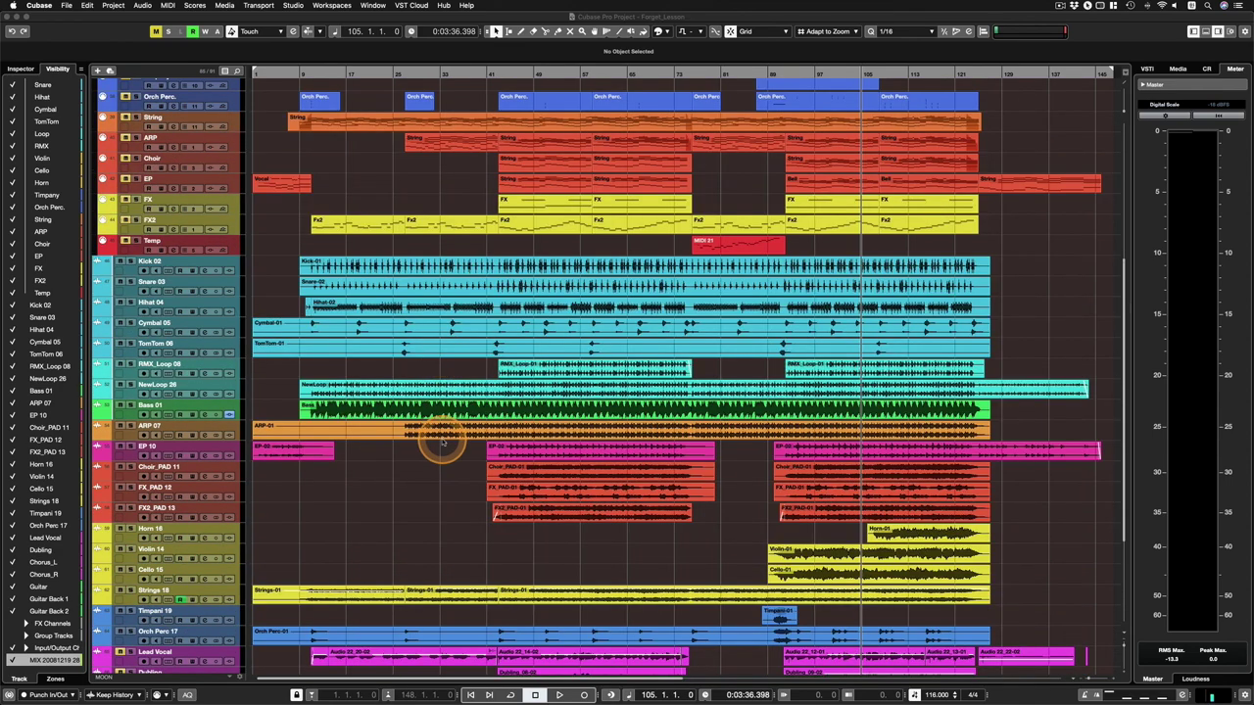
scroll(401, 472, up, 10)
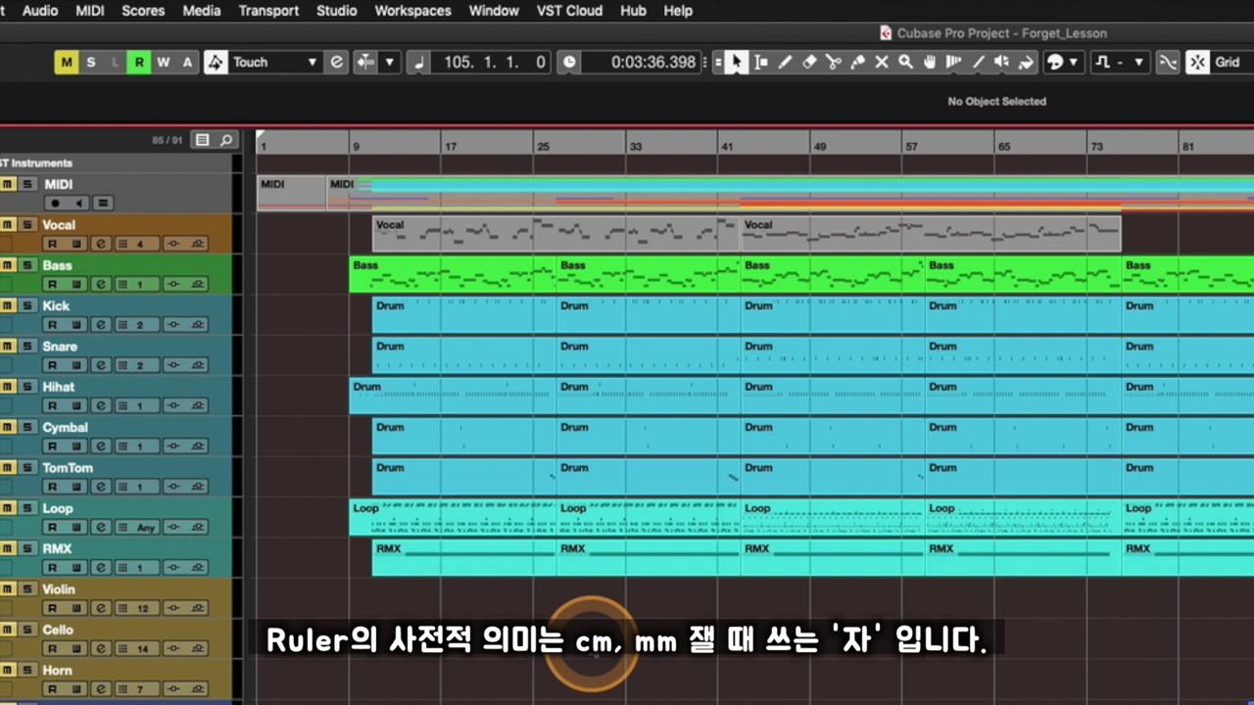
scroll(591, 648, down, 3)
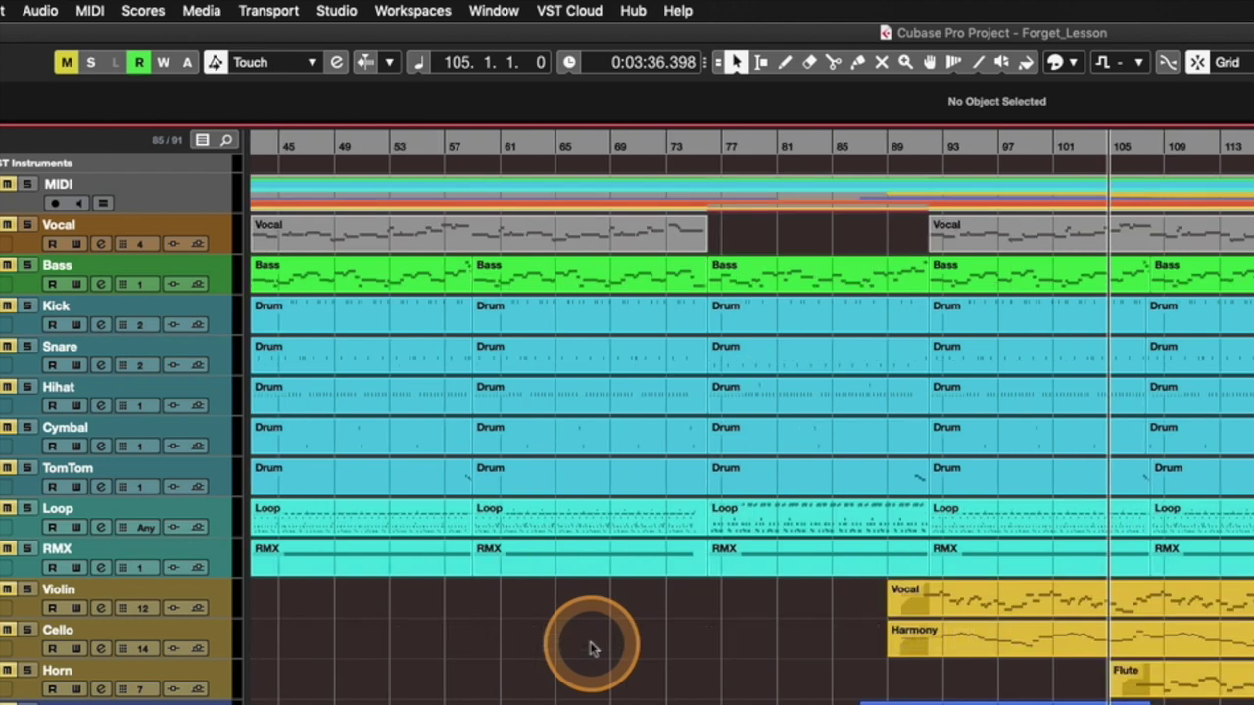
scroll(510, 431, up, 8)
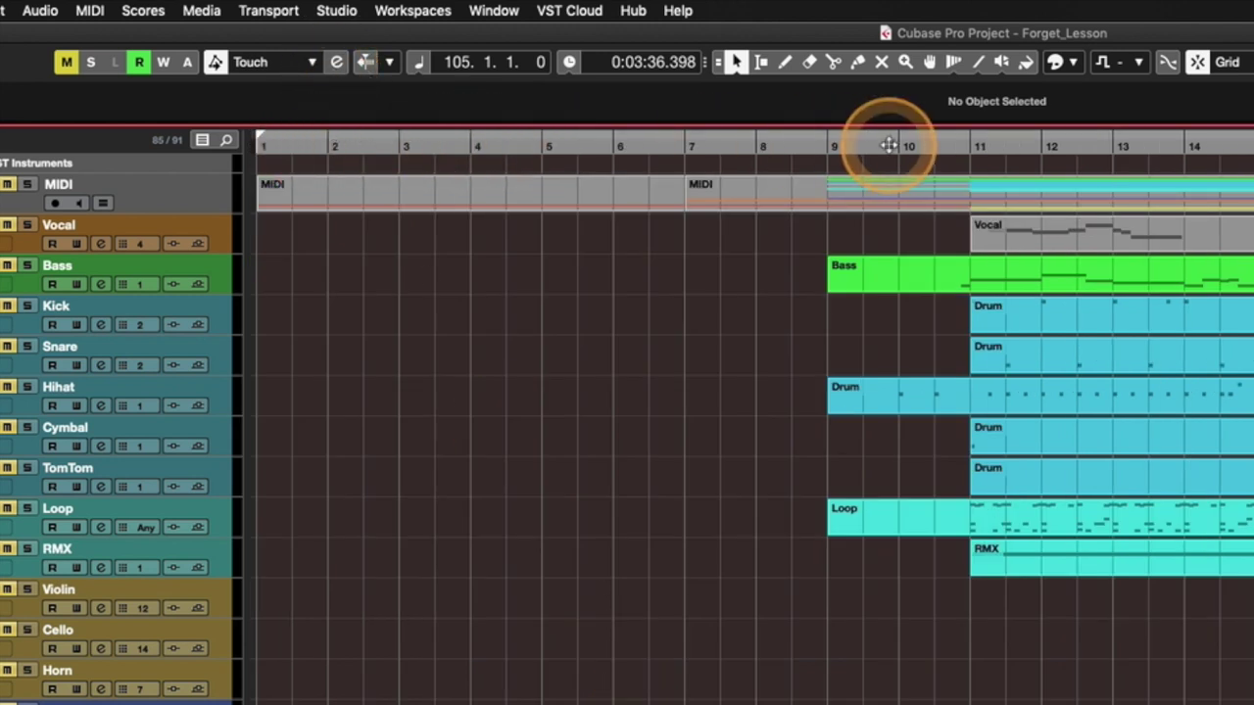
drag(300, 134, 455, 148)
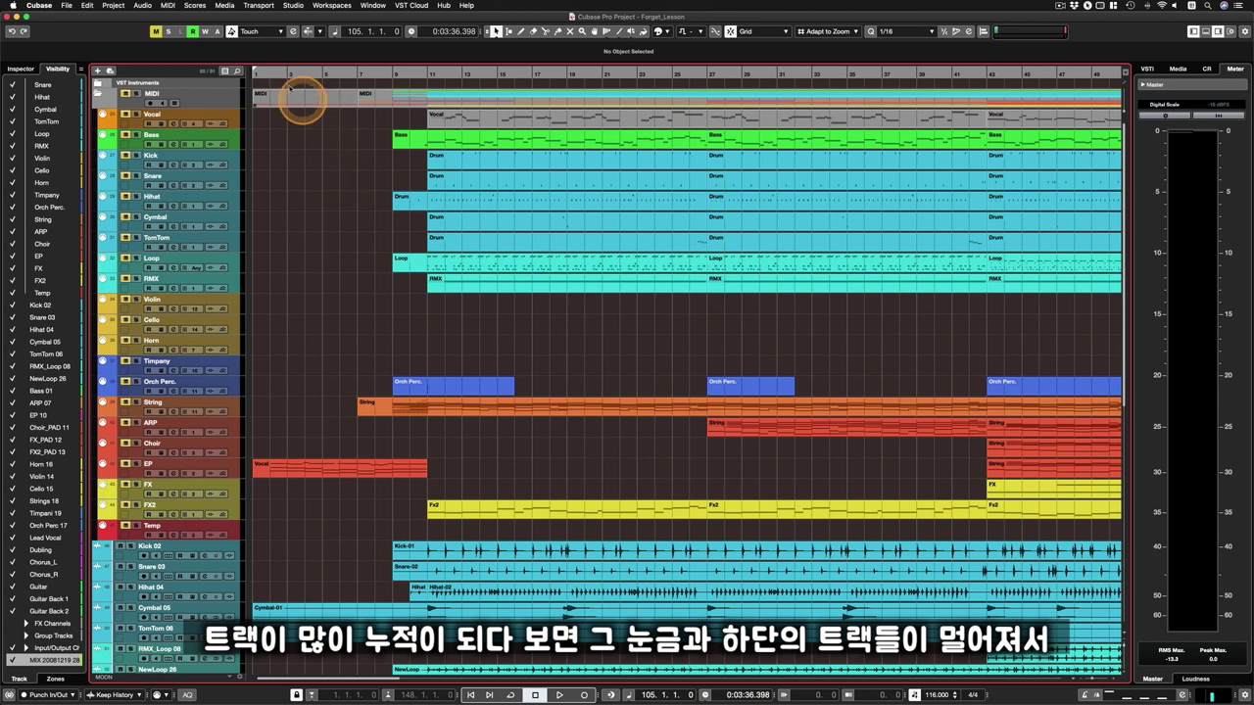
drag(291, 88, 265, 69)
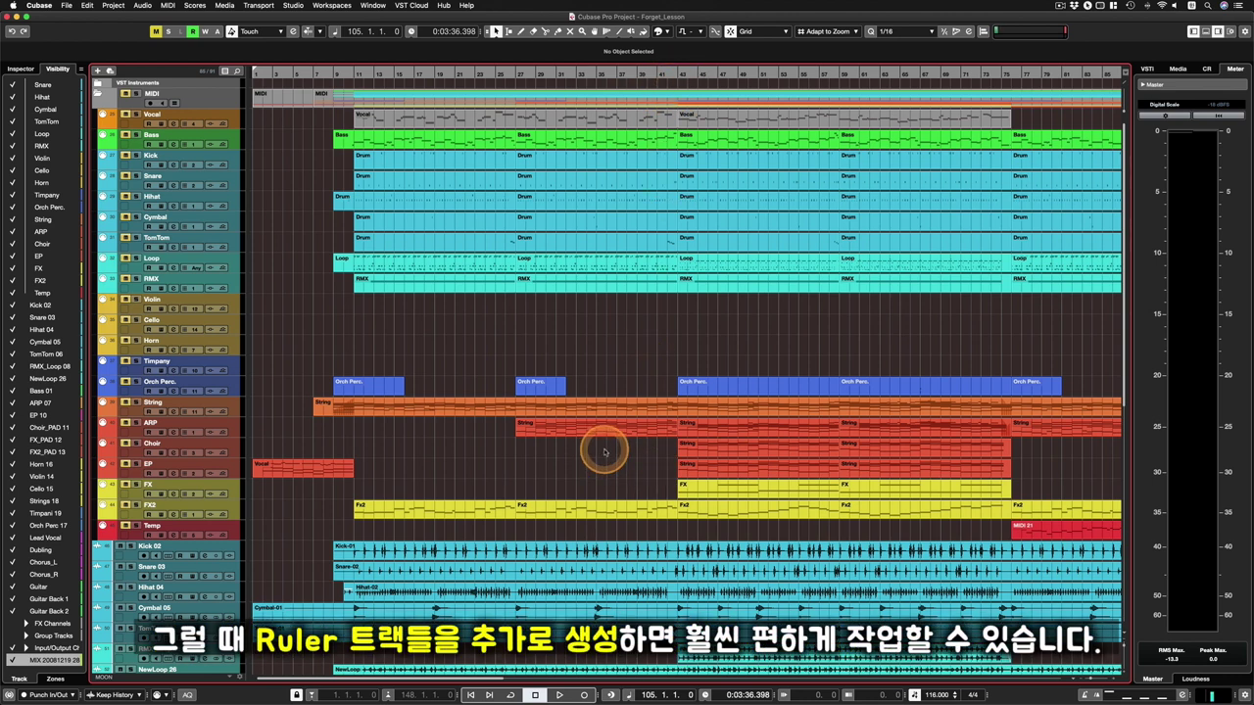
Add one ruler track directly below the Cymbal 05 audio track.
scroll(419, 429, down, 5)
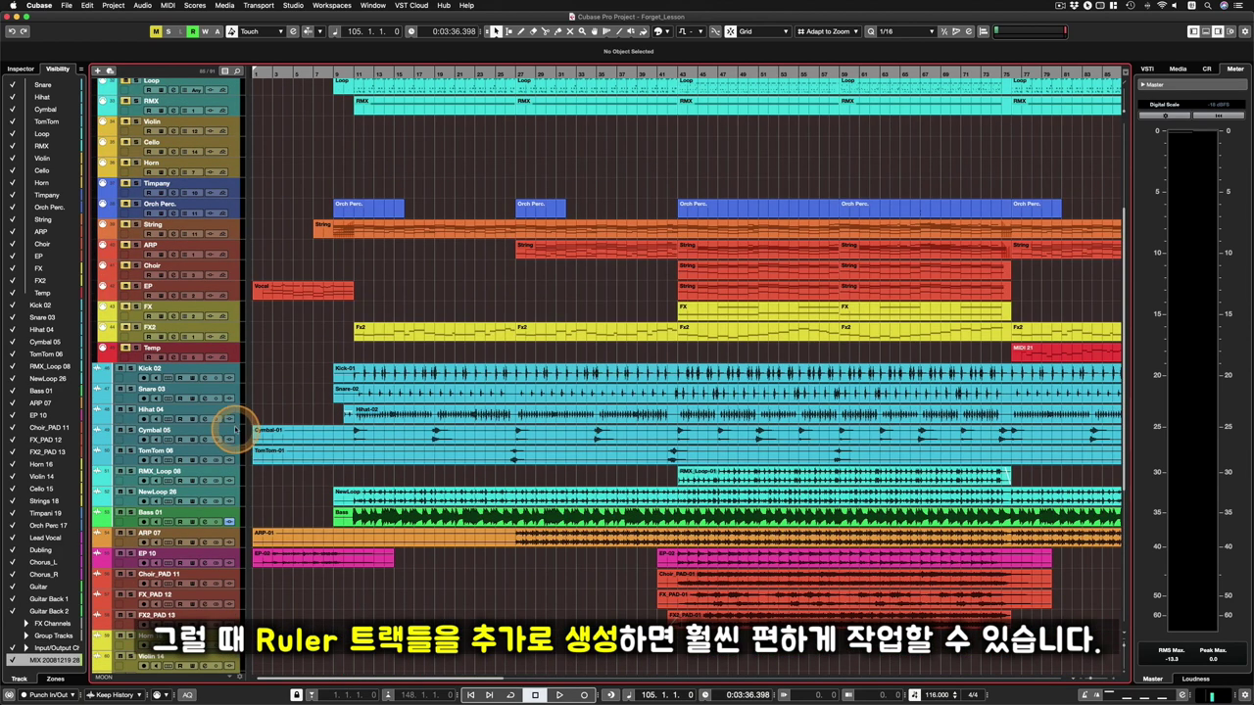
scroll(597, 297, down, 8)
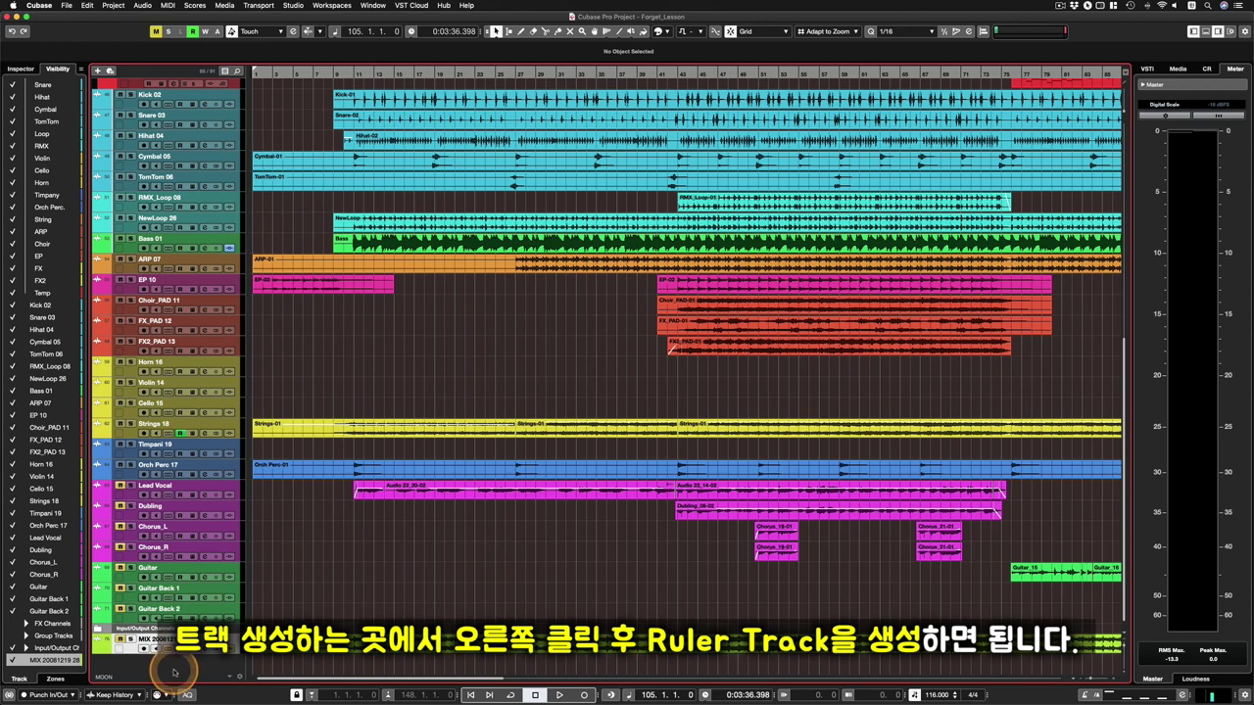
right_click(127, 167)
mouse_move(153, 171)
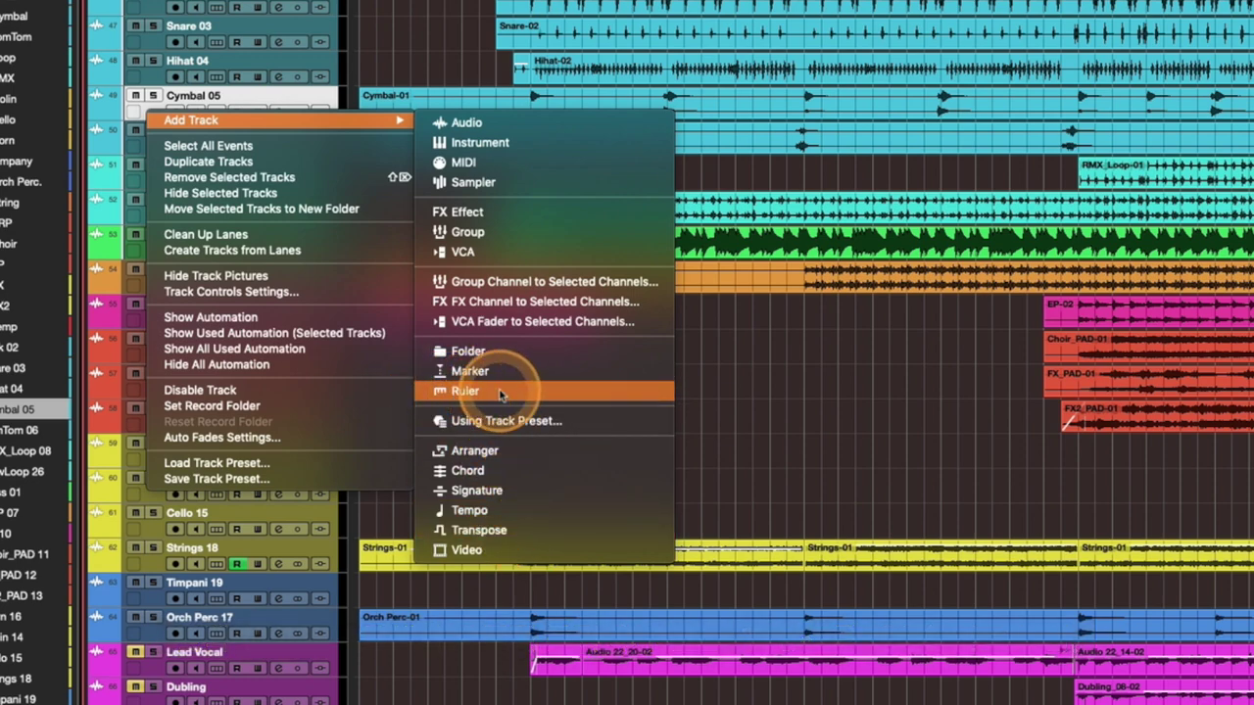
click(500, 392)
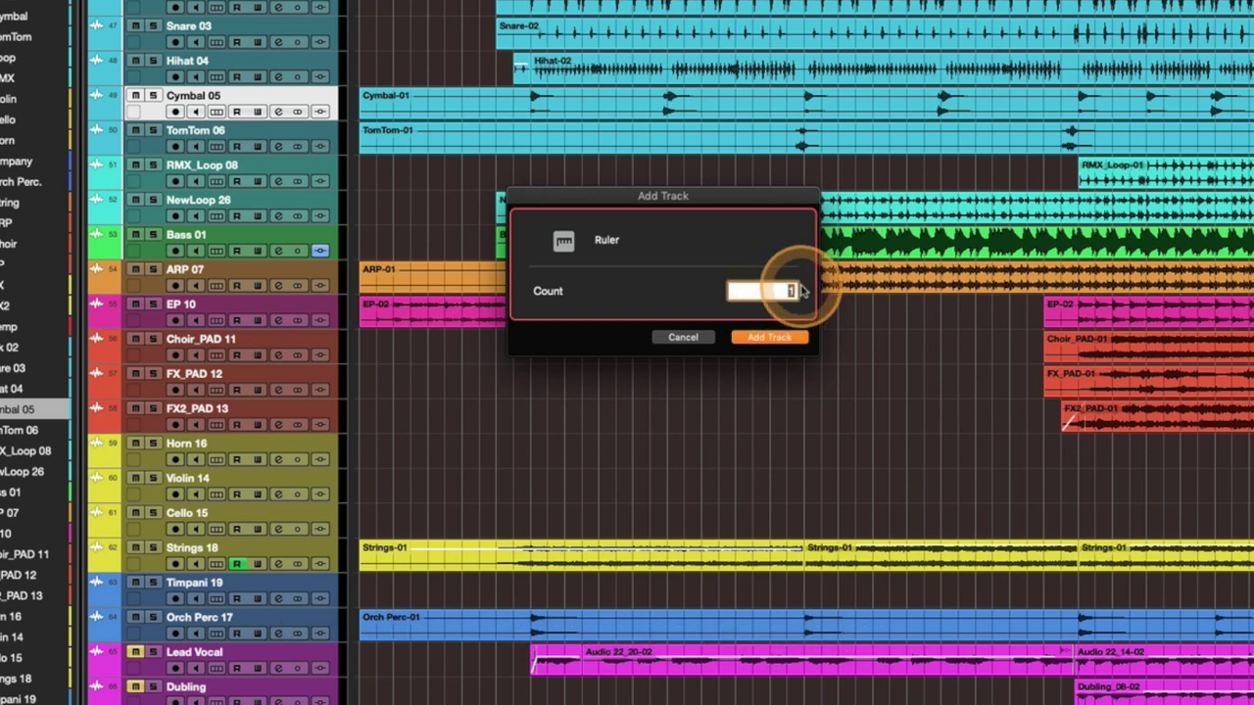
click(769, 339)
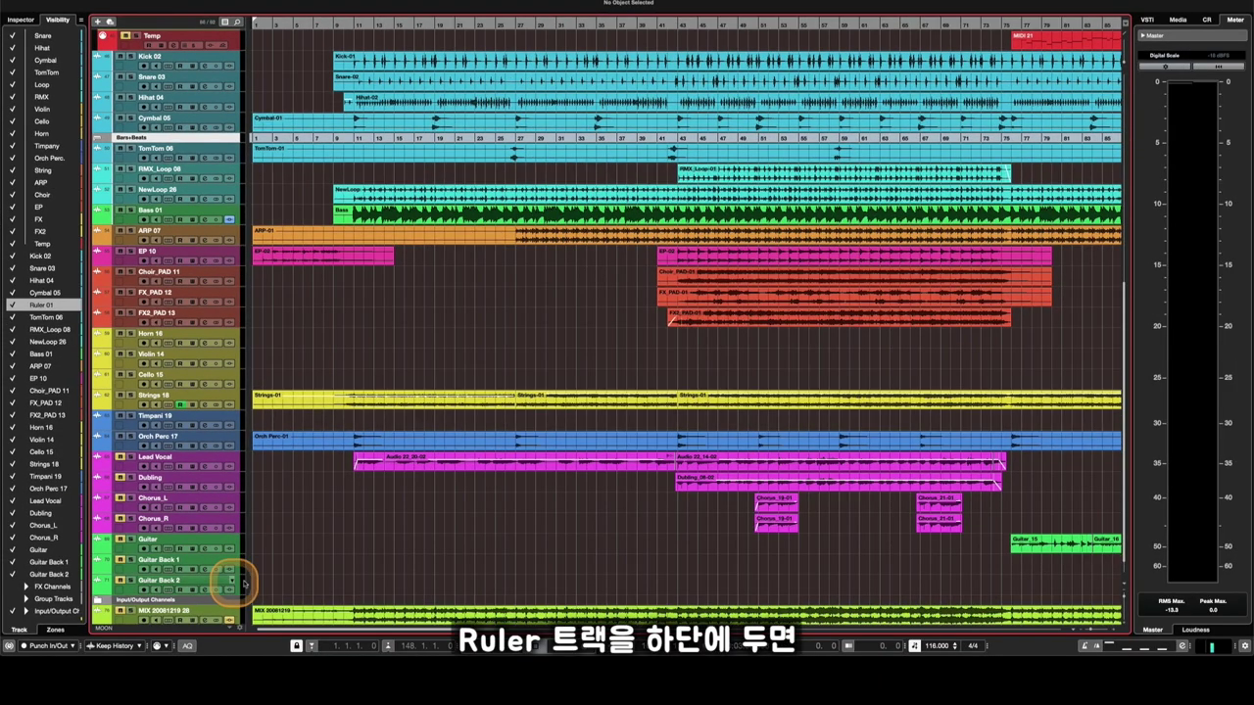
Try the ruler track below Guitar Back 2, and place it between EP 10 and Choir_PAD 11.
drag(243, 585, 243, 587)
scroll(409, 534, right, 3)
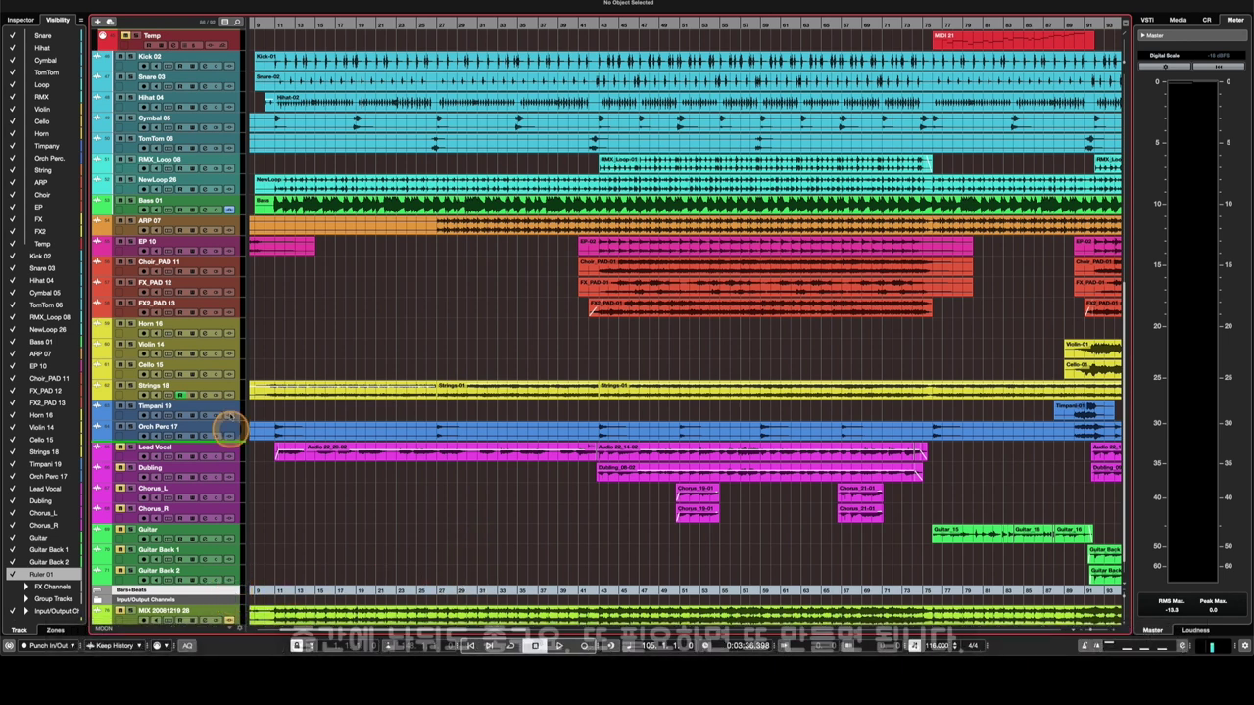
drag(232, 272, 232, 267)
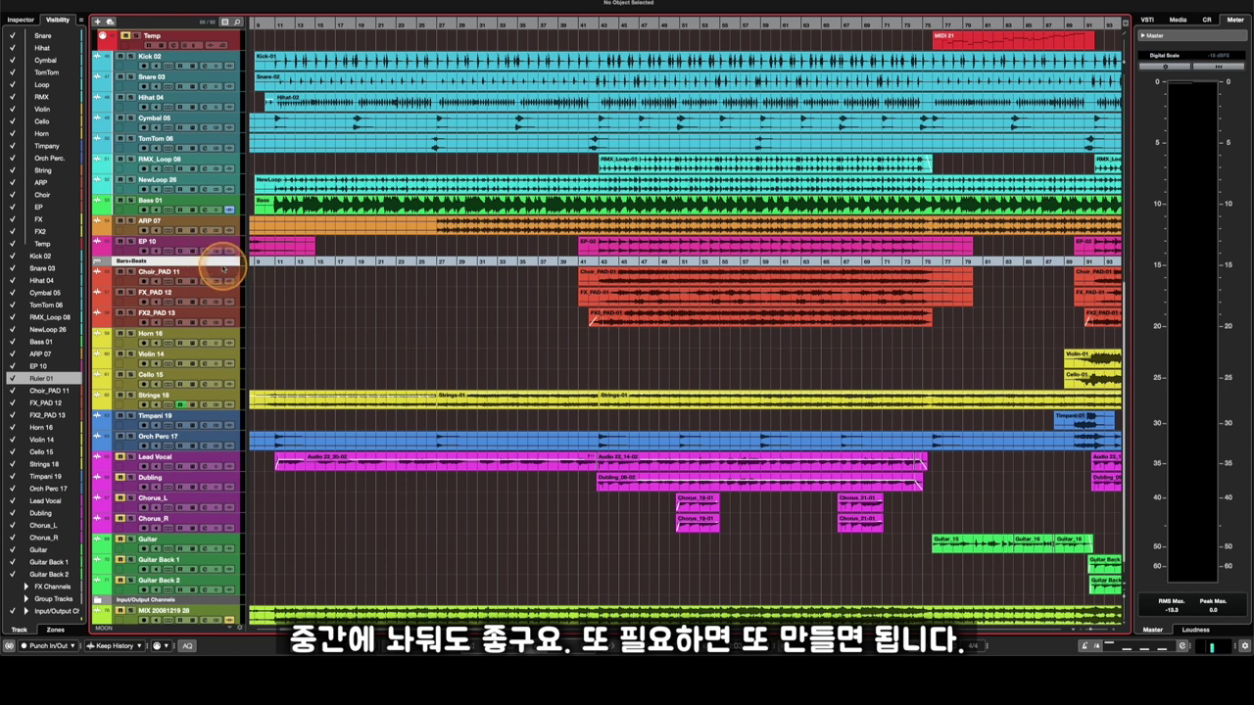
Add a second ruler track below FX_PAD 12 and move it beneath Guitar Back 2.
right_click(213, 299)
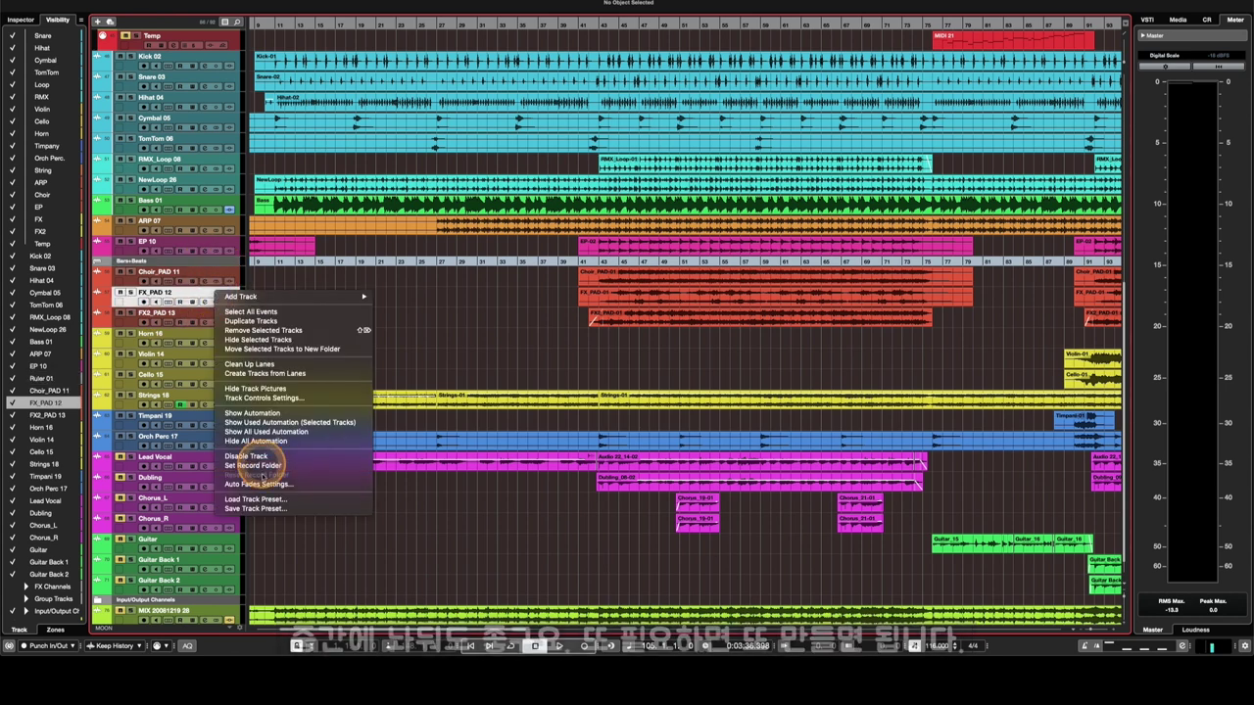
mouse_move(235, 296)
click(392, 442)
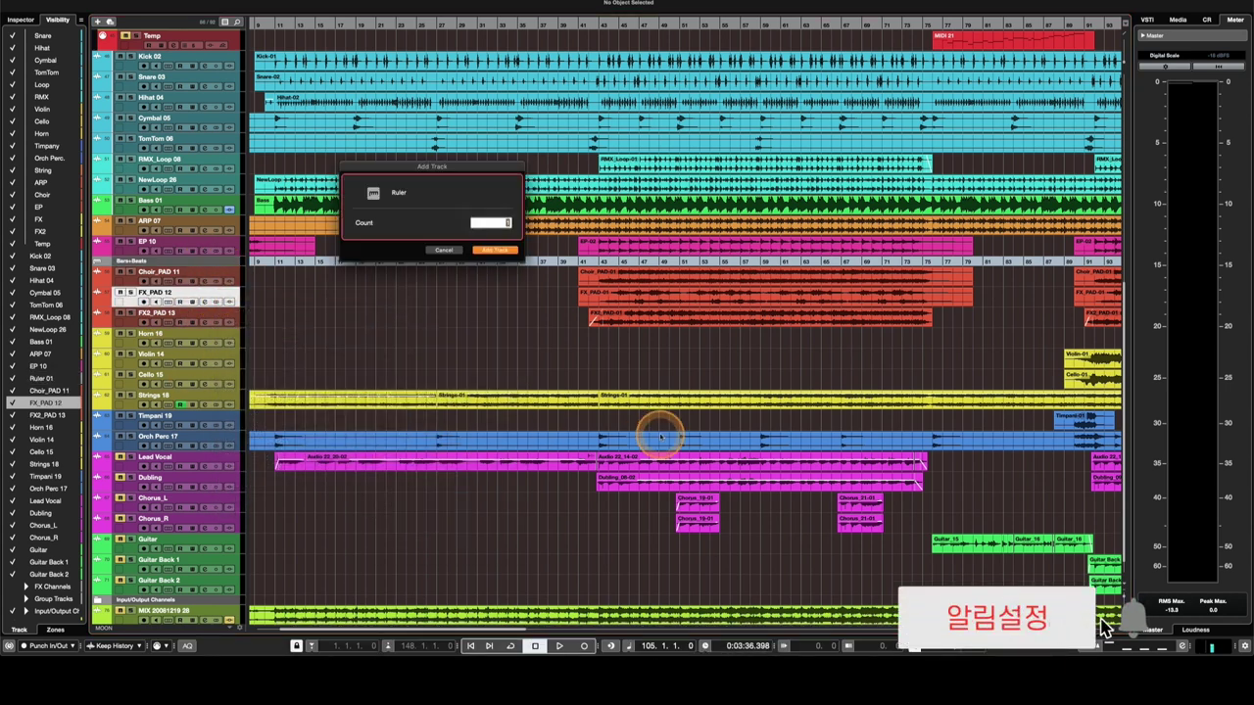
click(500, 251)
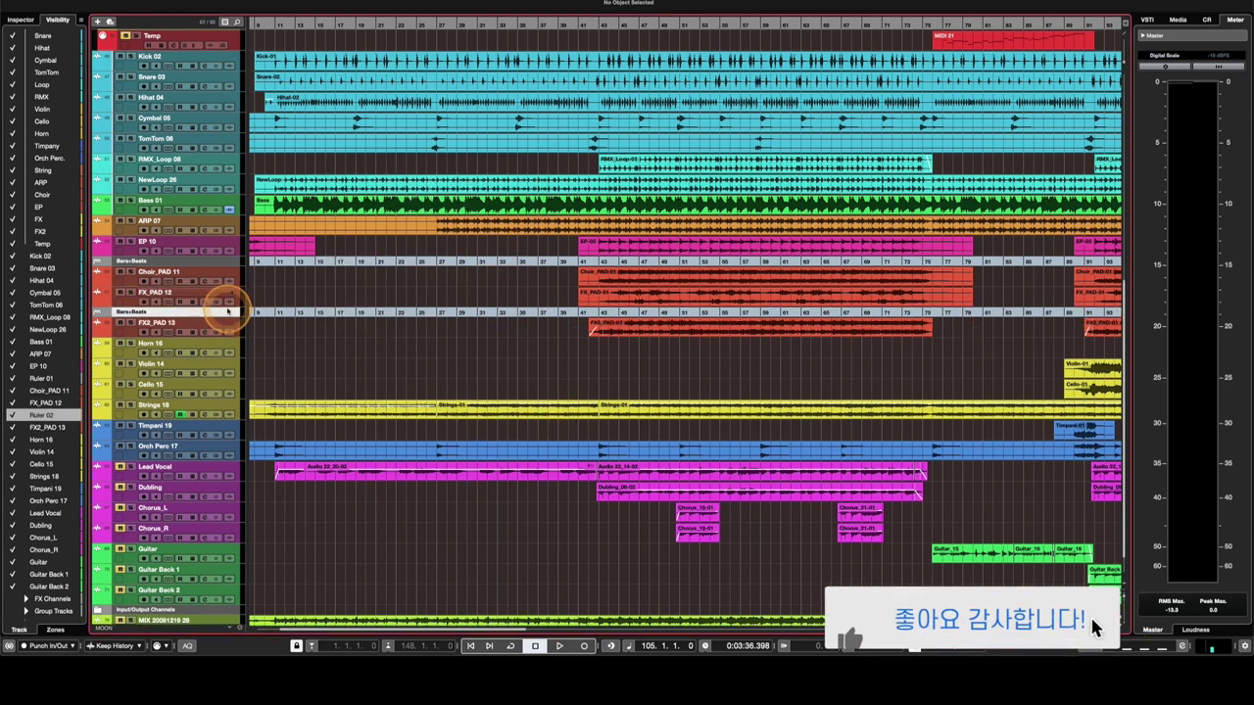
drag(235, 313, 236, 595)
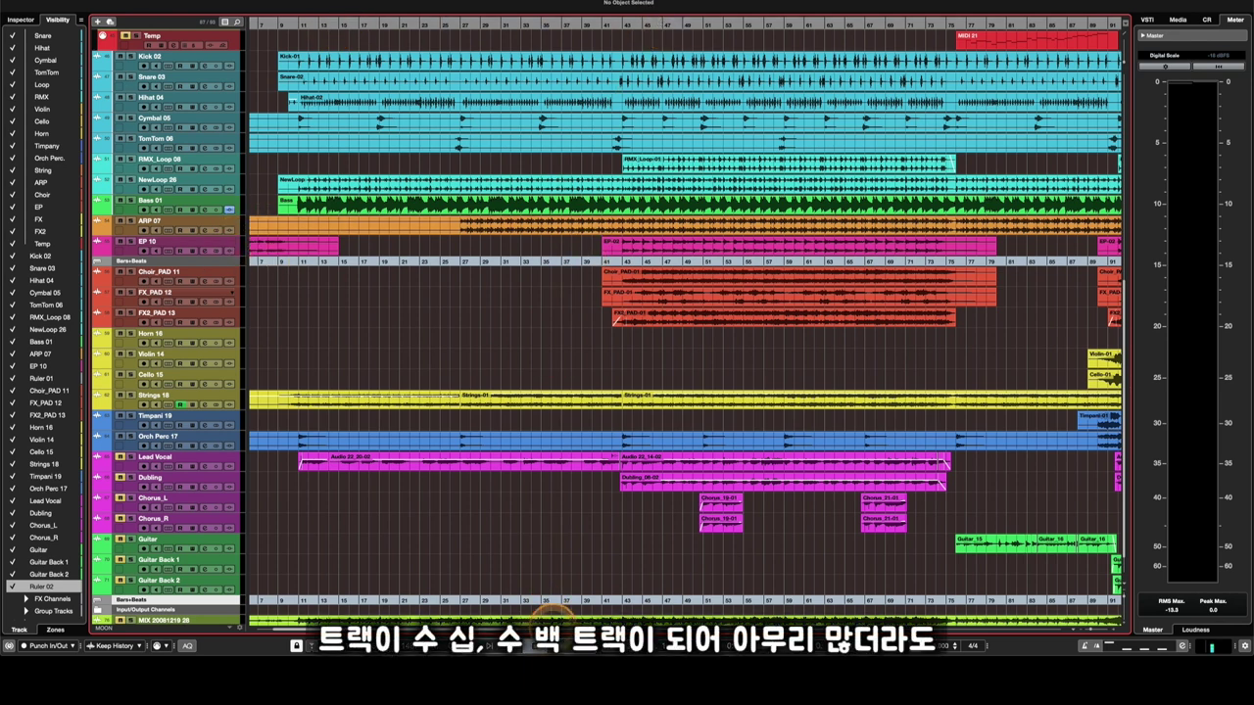
Move the ruler track under EP 10 to the very top of the track list, above the VST Instruments folder.
scroll(558, 309, right, 5)
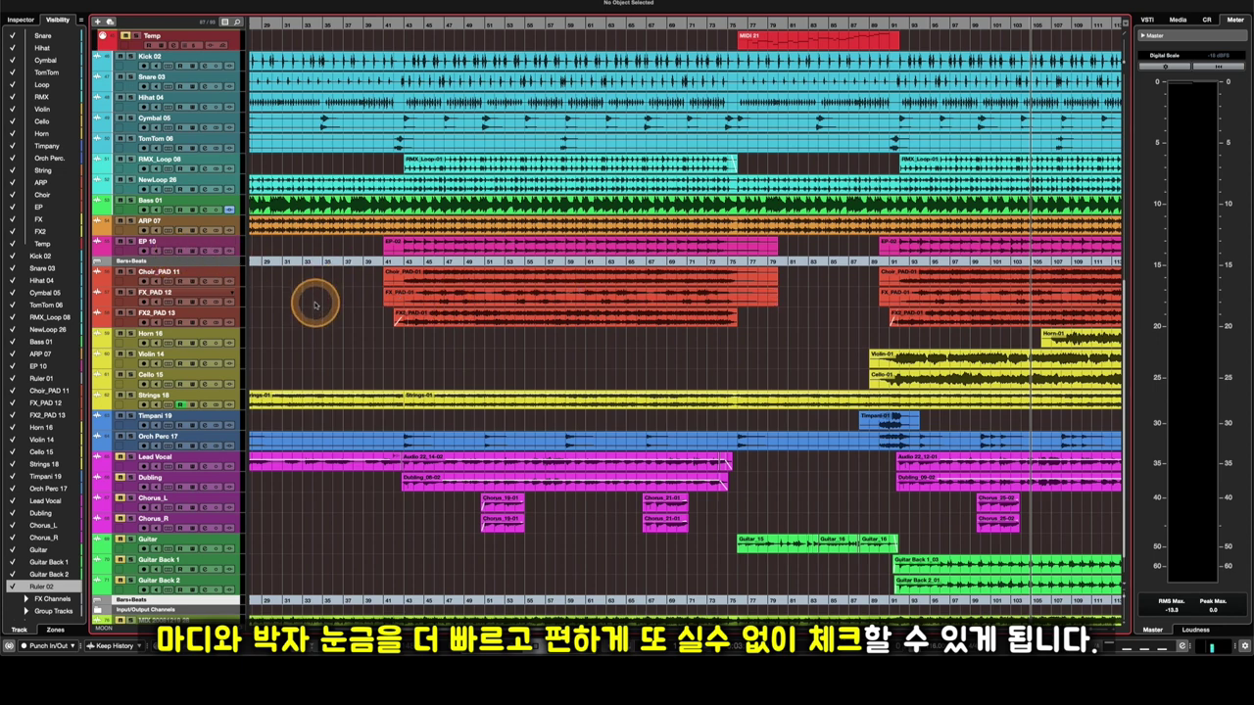
scroll(314, 304, left, 5)
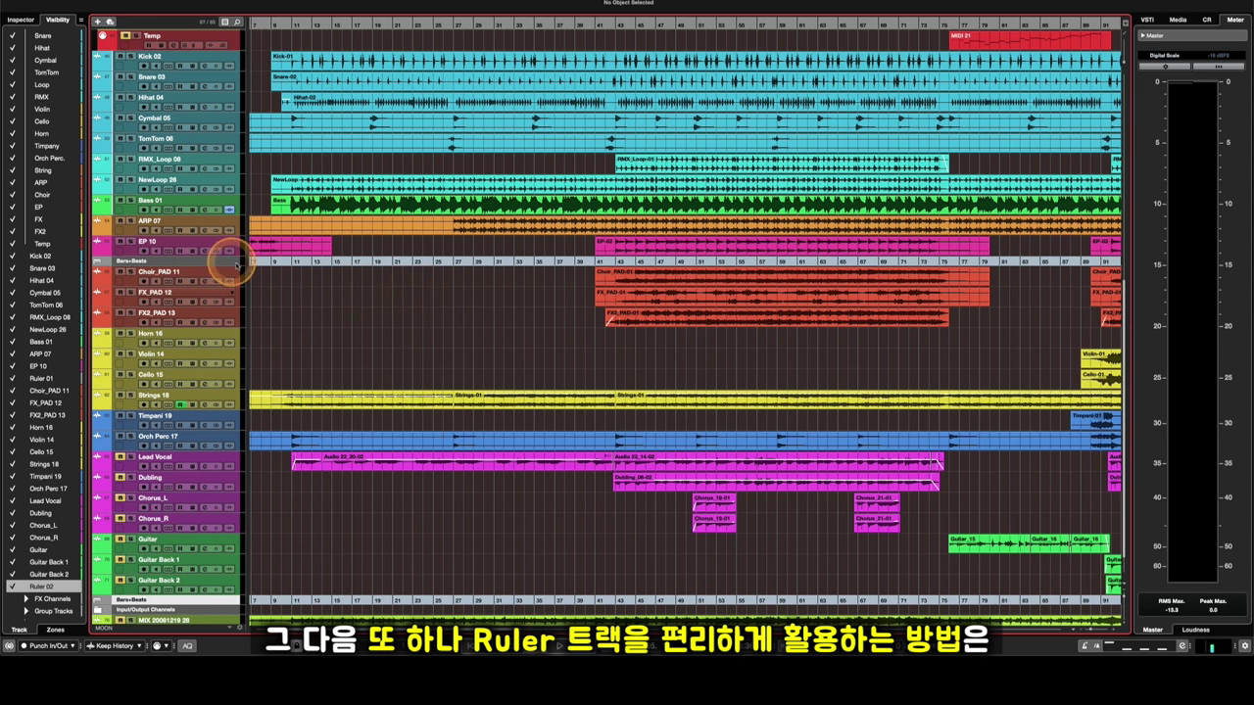
click(236, 263)
scroll(221, 49, up, 3)
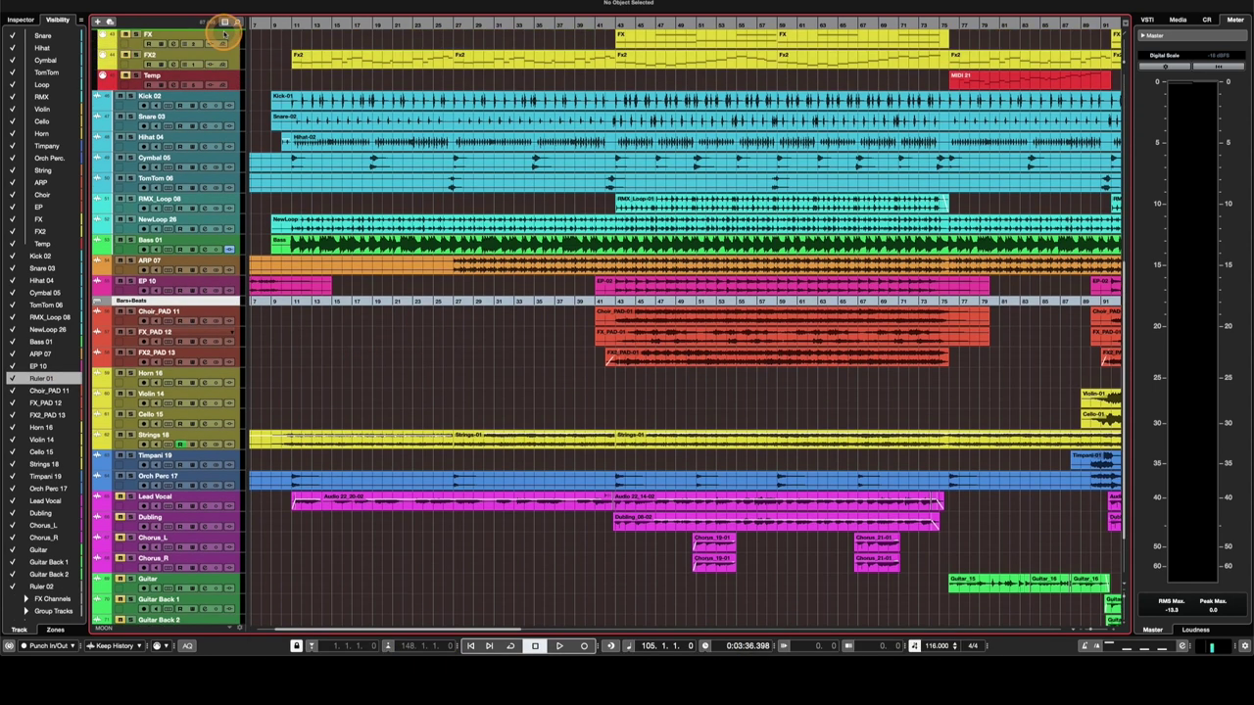
scroll(224, 33, up, 5)
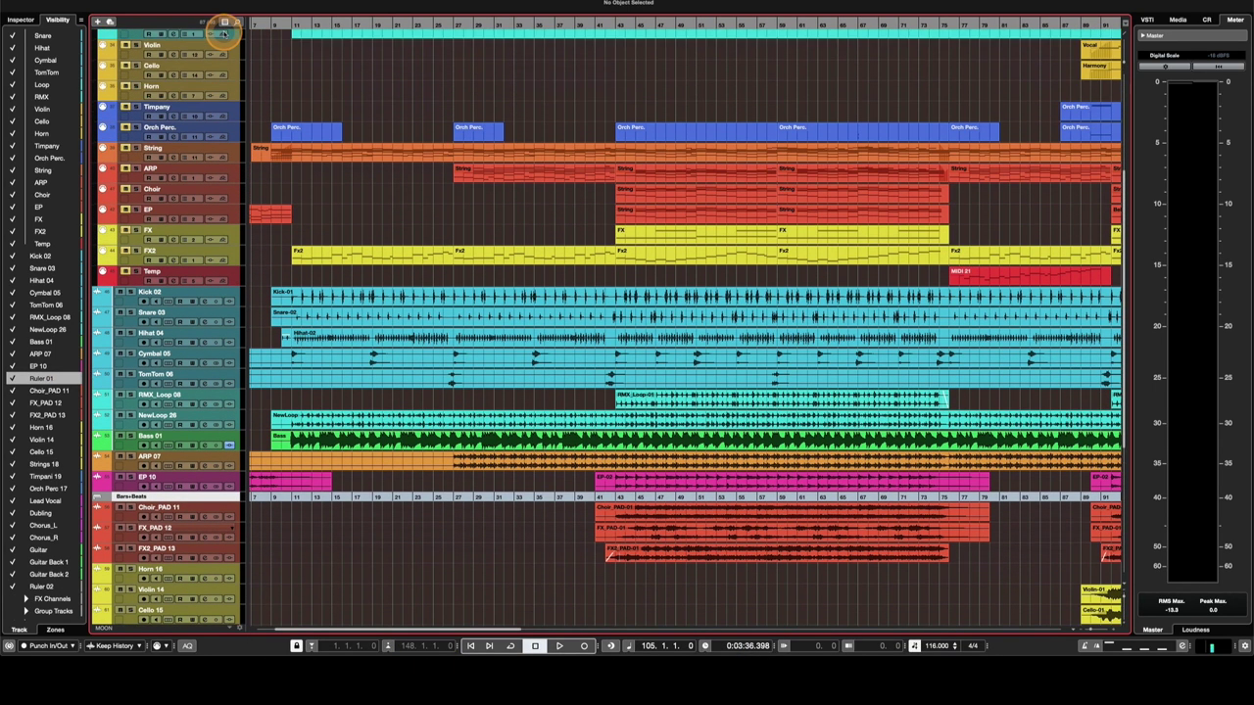
scroll(224, 32, up, 4)
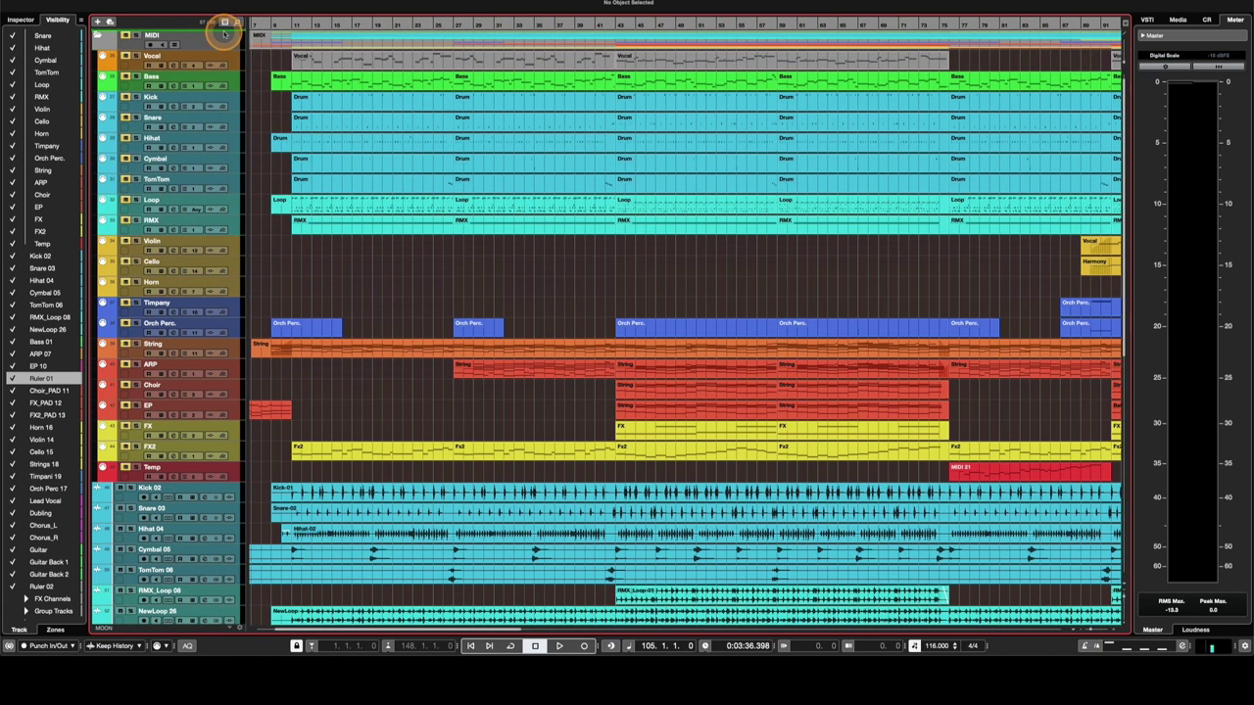
scroll(223, 32, up, 1)
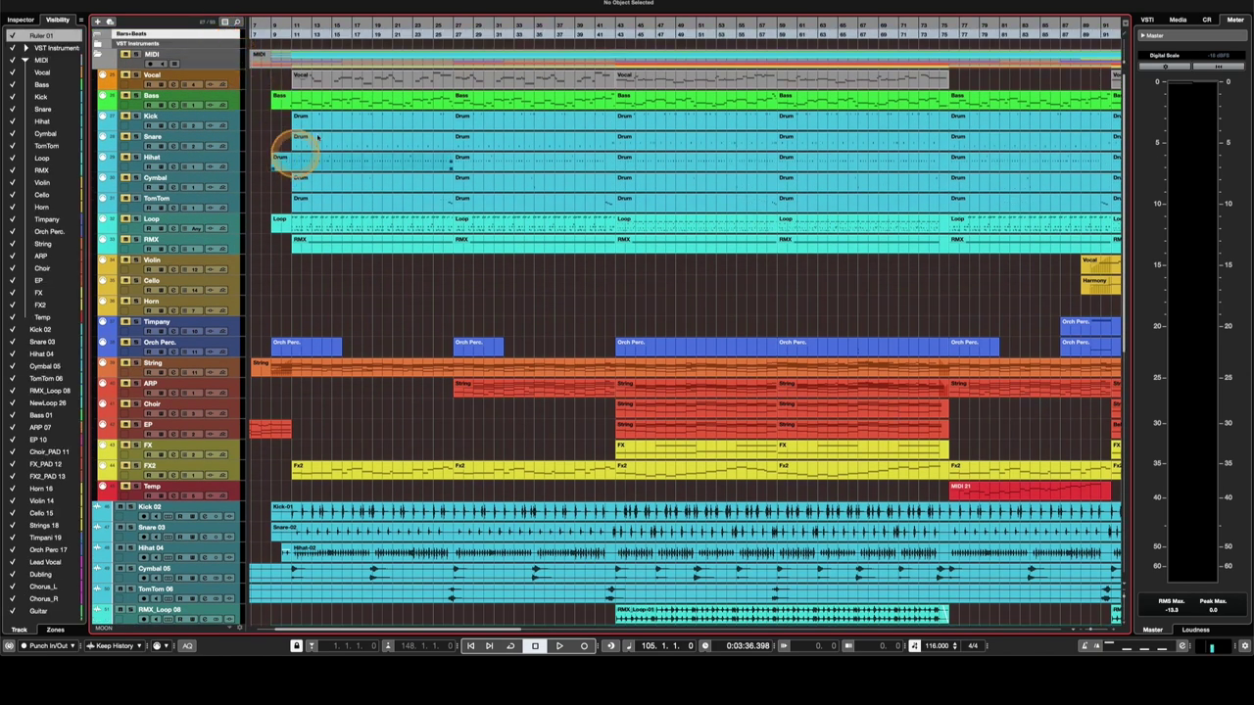
click(476, 24)
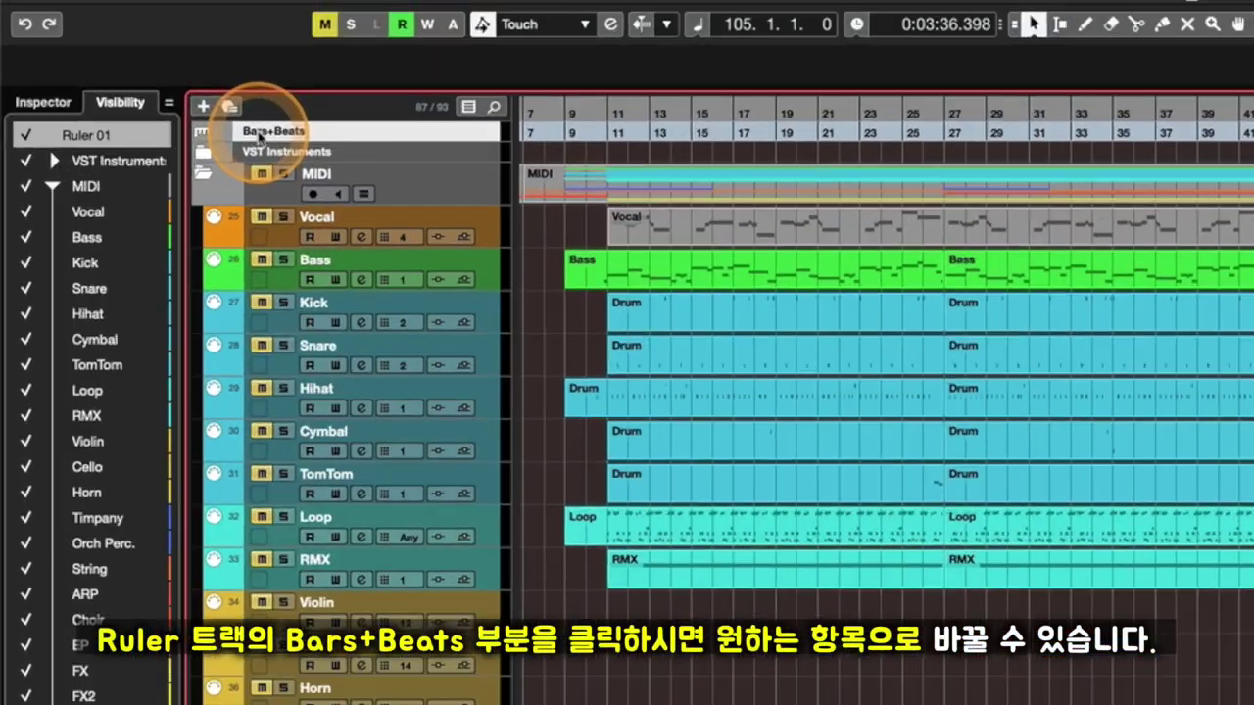
Change the display format of the topmost ruler track to Seconds.
click(128, 35)
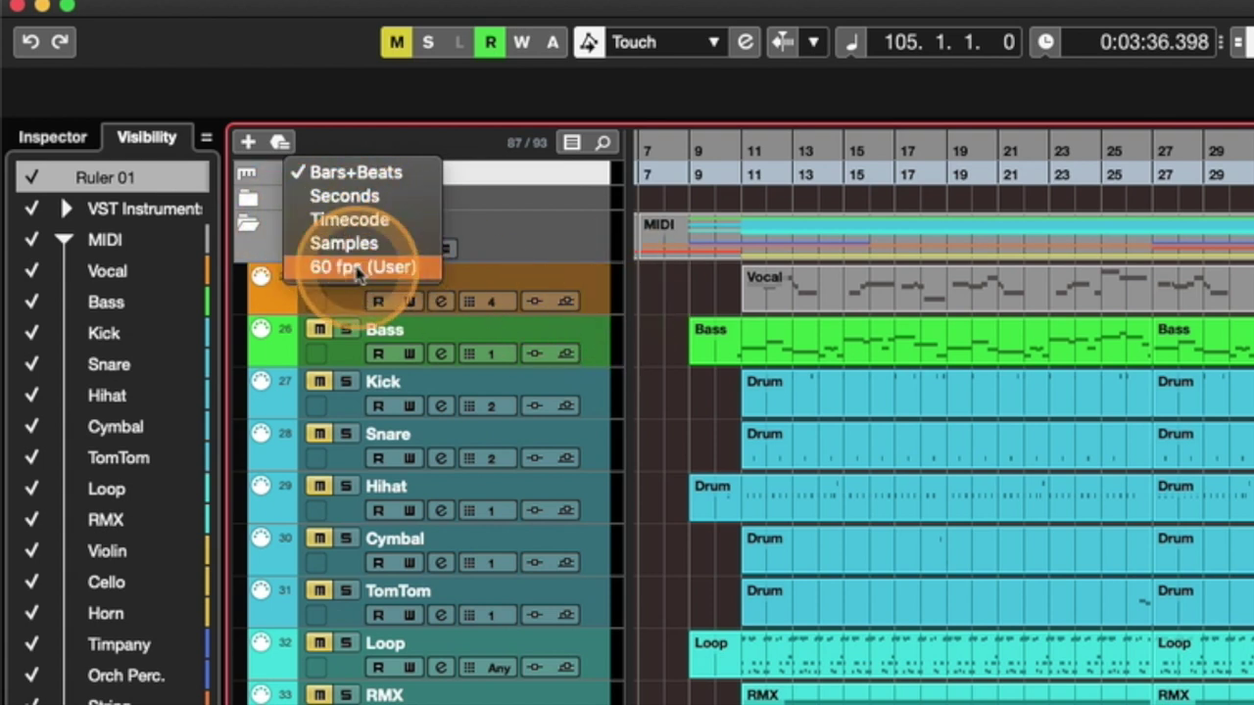
click(336, 198)
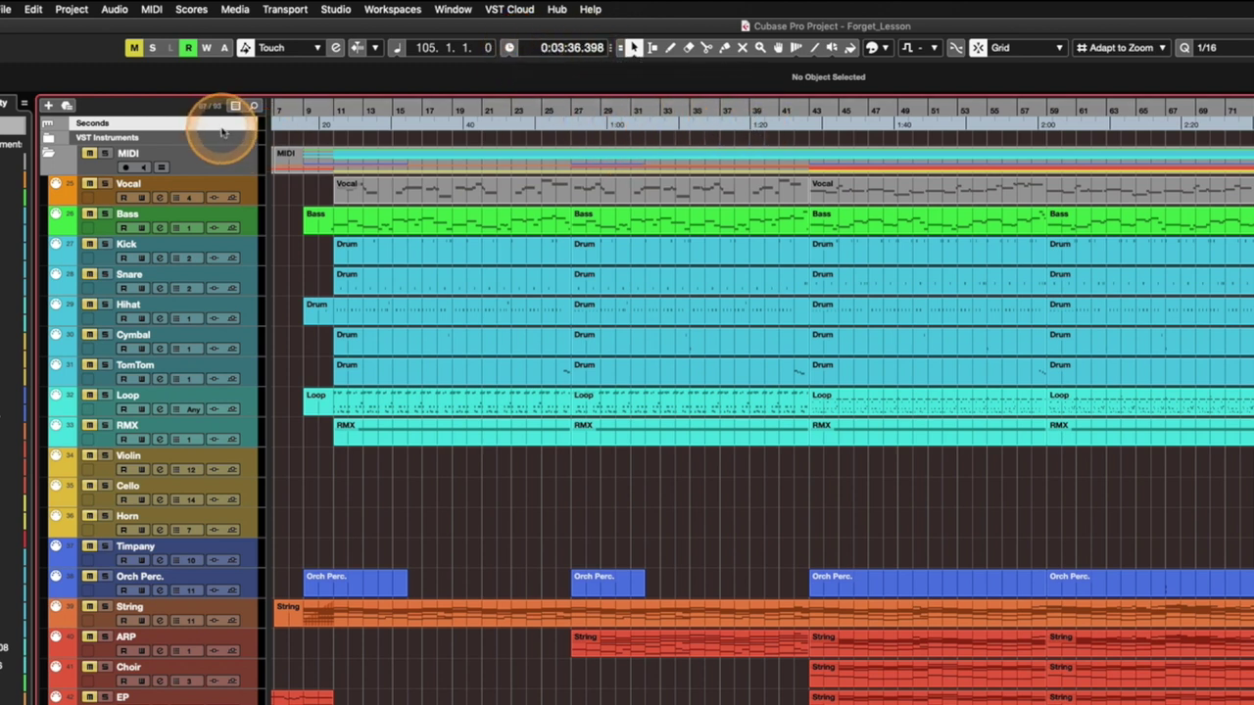
click(88, 126)
click(225, 114)
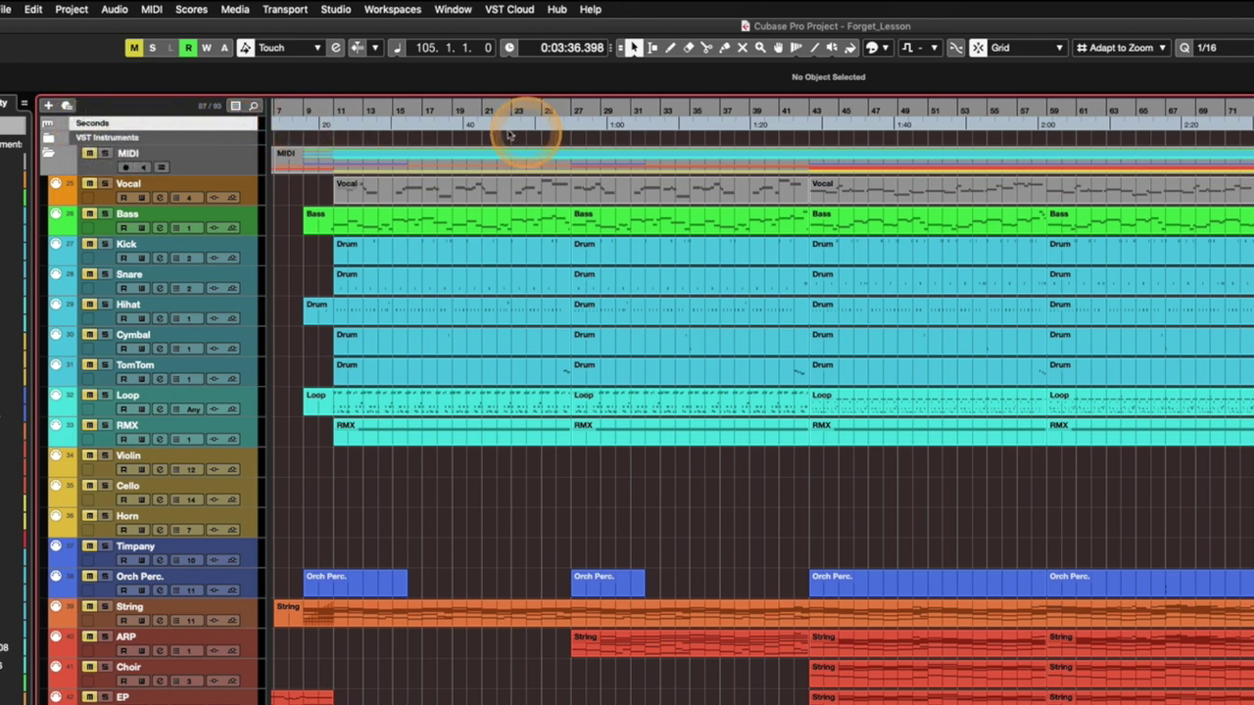
Add another ruler track below the Bars+Beats ruler under Guitar Back 2 and set its display format to Seconds.
scroll(517, 414, down, 10)
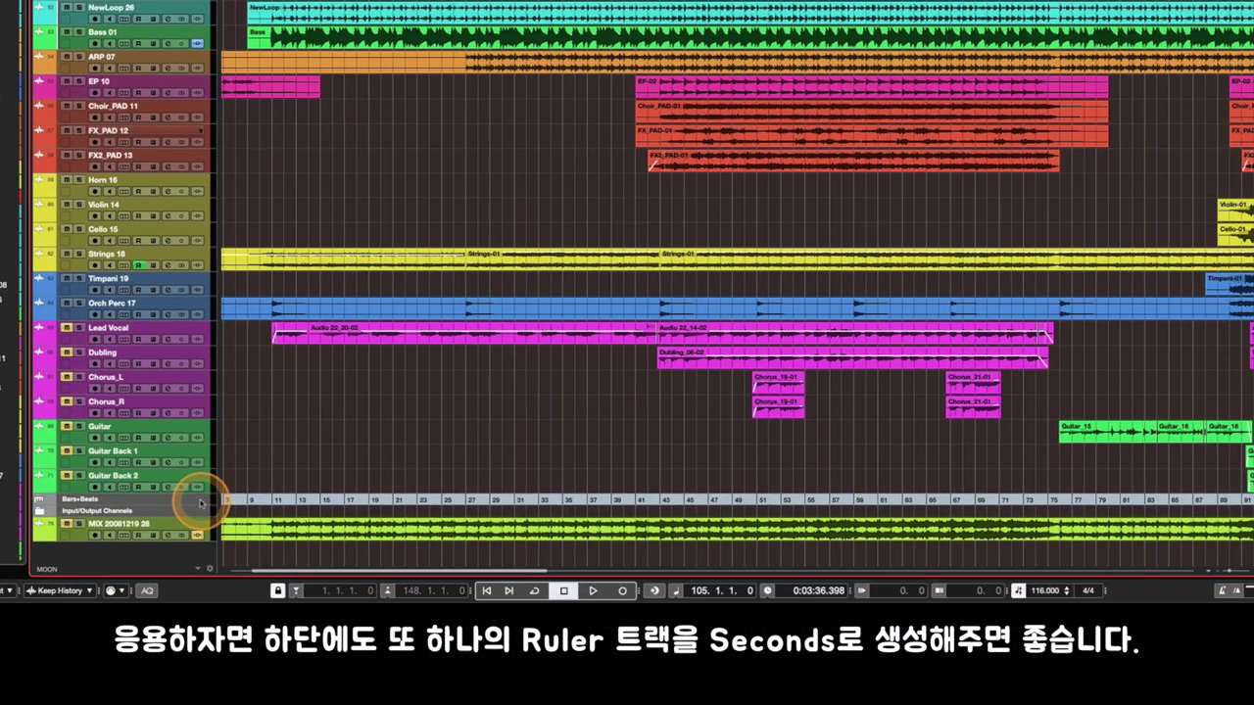
click(198, 502)
right_click(198, 502)
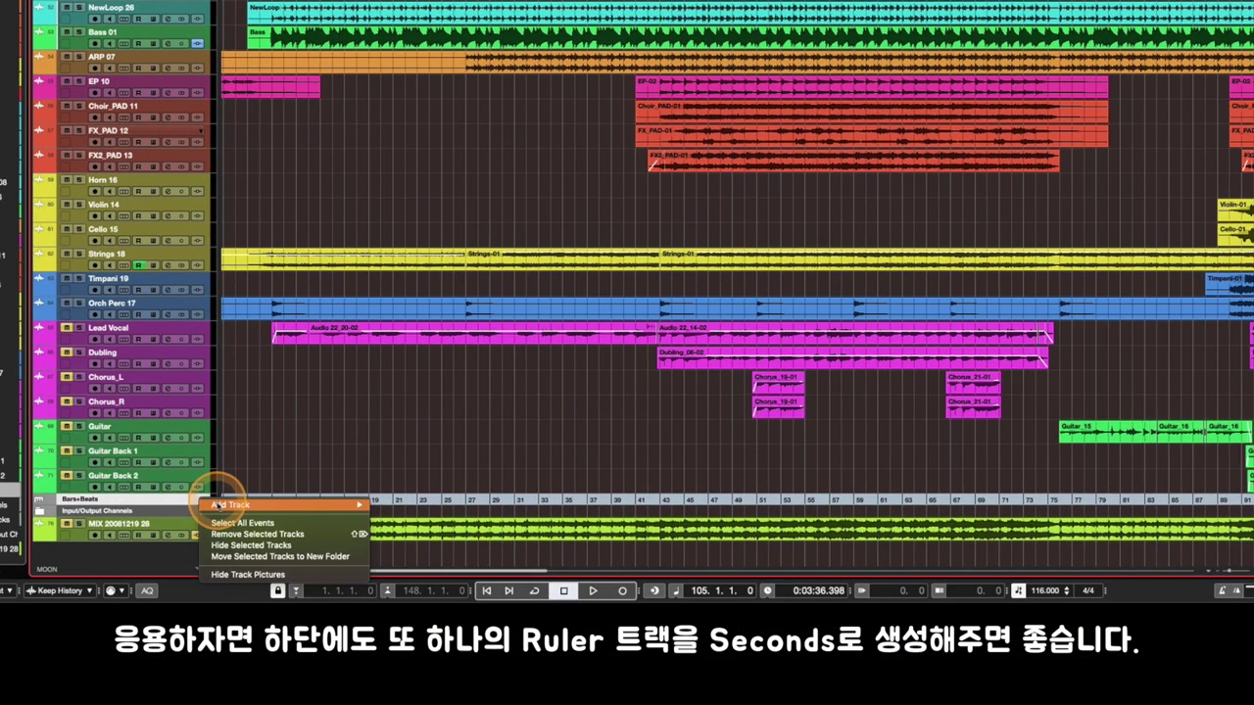
mouse_move(224, 503)
click(405, 477)
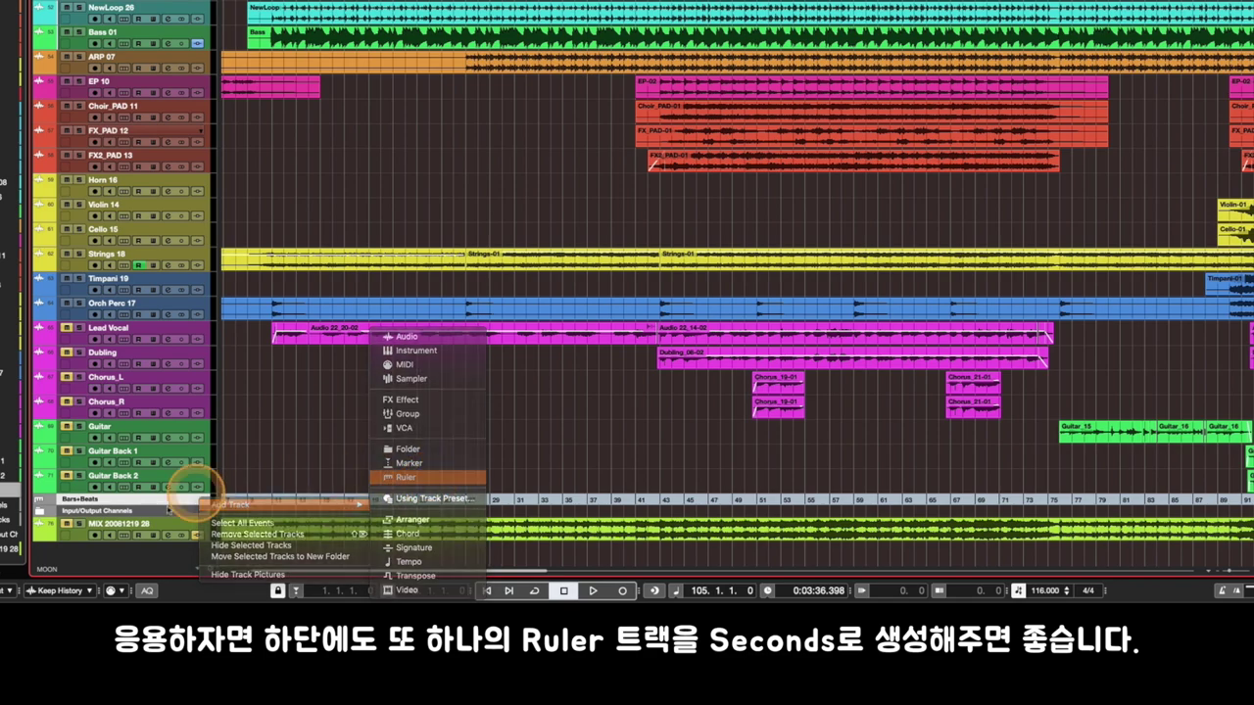
click(527, 117)
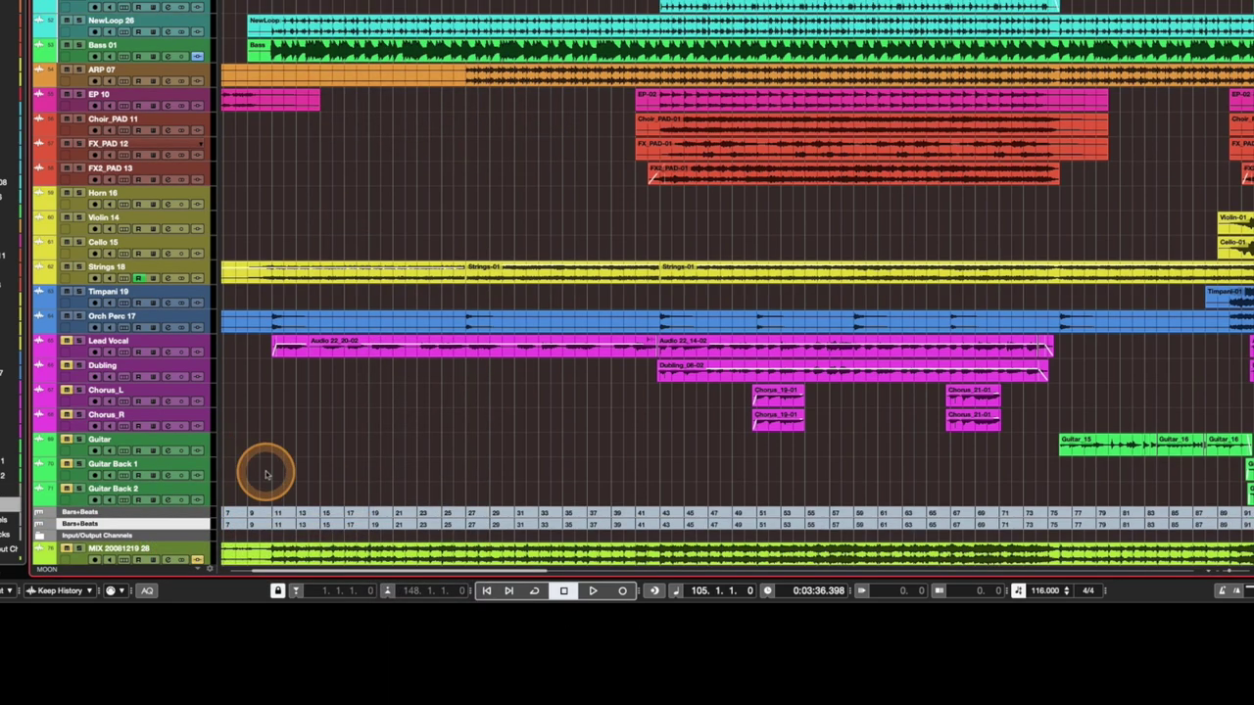
click(79, 509)
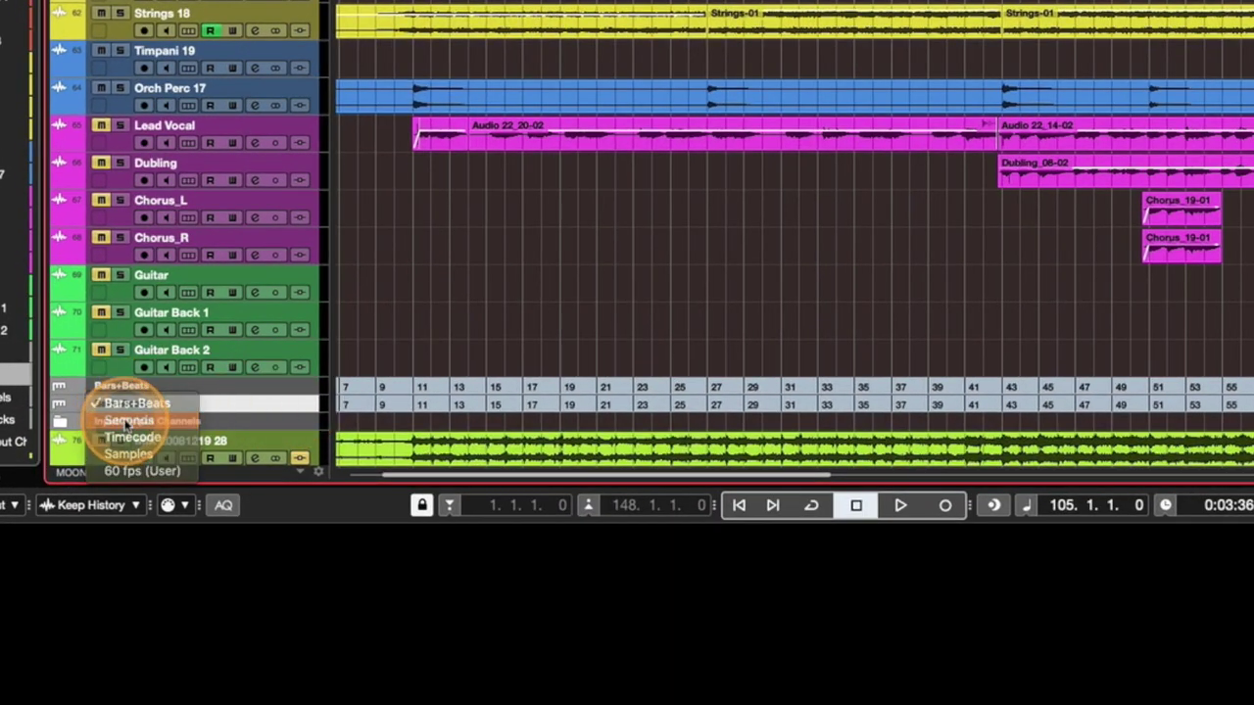
click(128, 420)
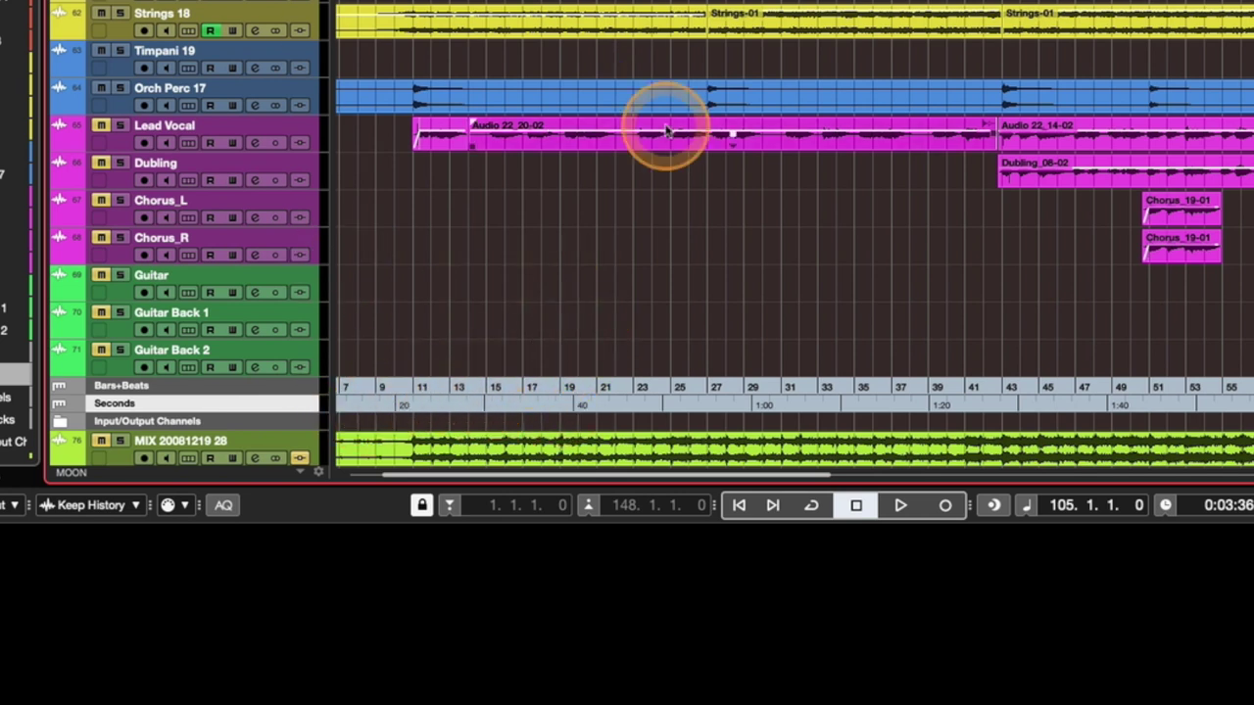
Review the ruler tracks at both ends of the track list against the surrounding MIDI and audio tracks.
scroll(666, 128, up, 10)
scroll(667, 129, down, 10)
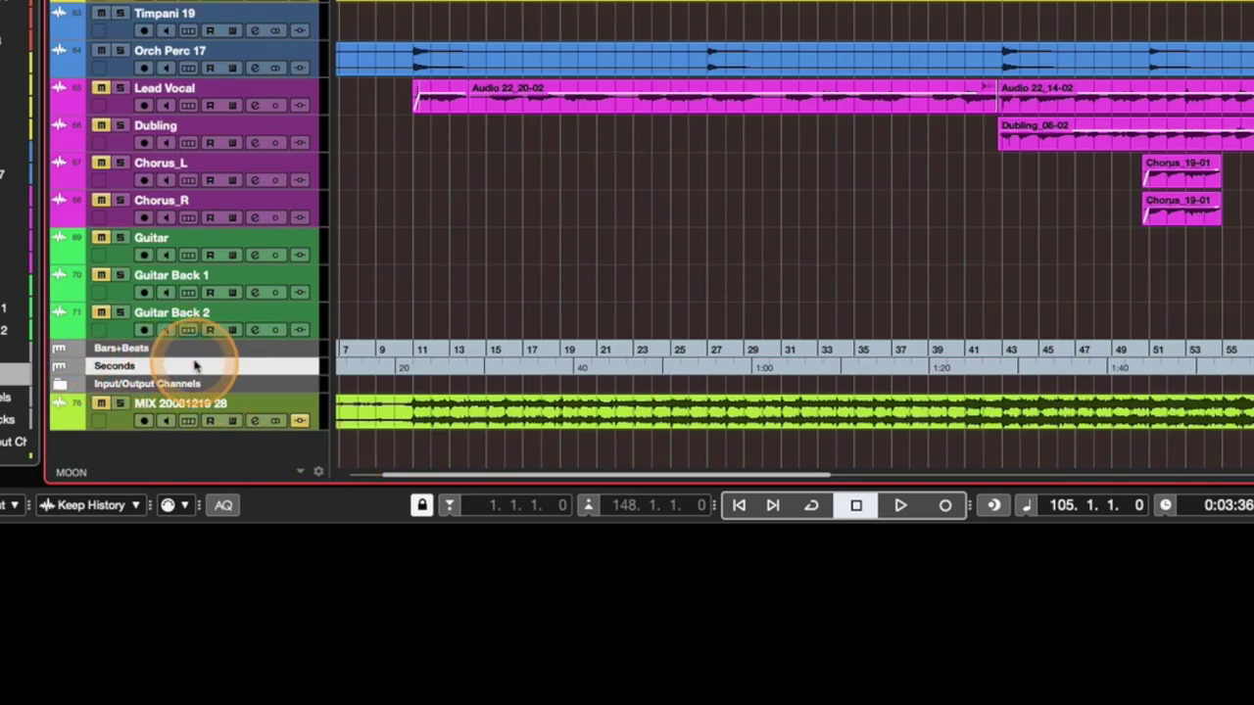
scroll(593, 324, up, 10)
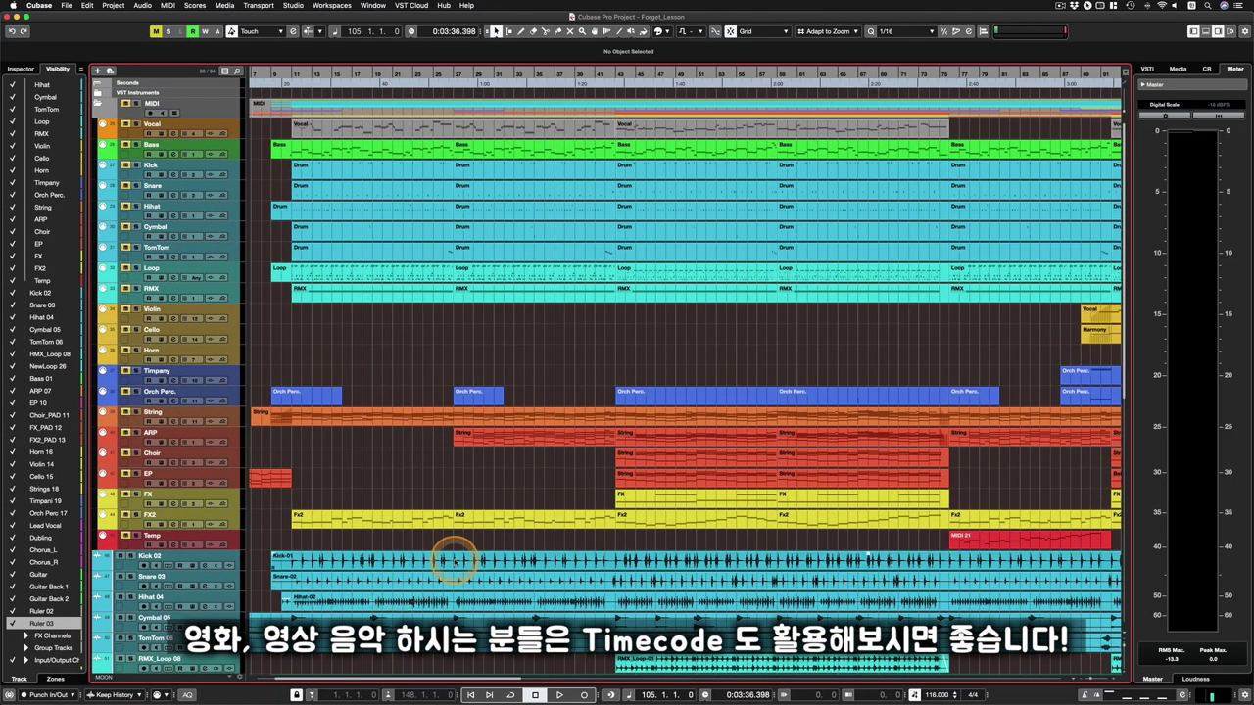
scroll(470, 560, down, 3)
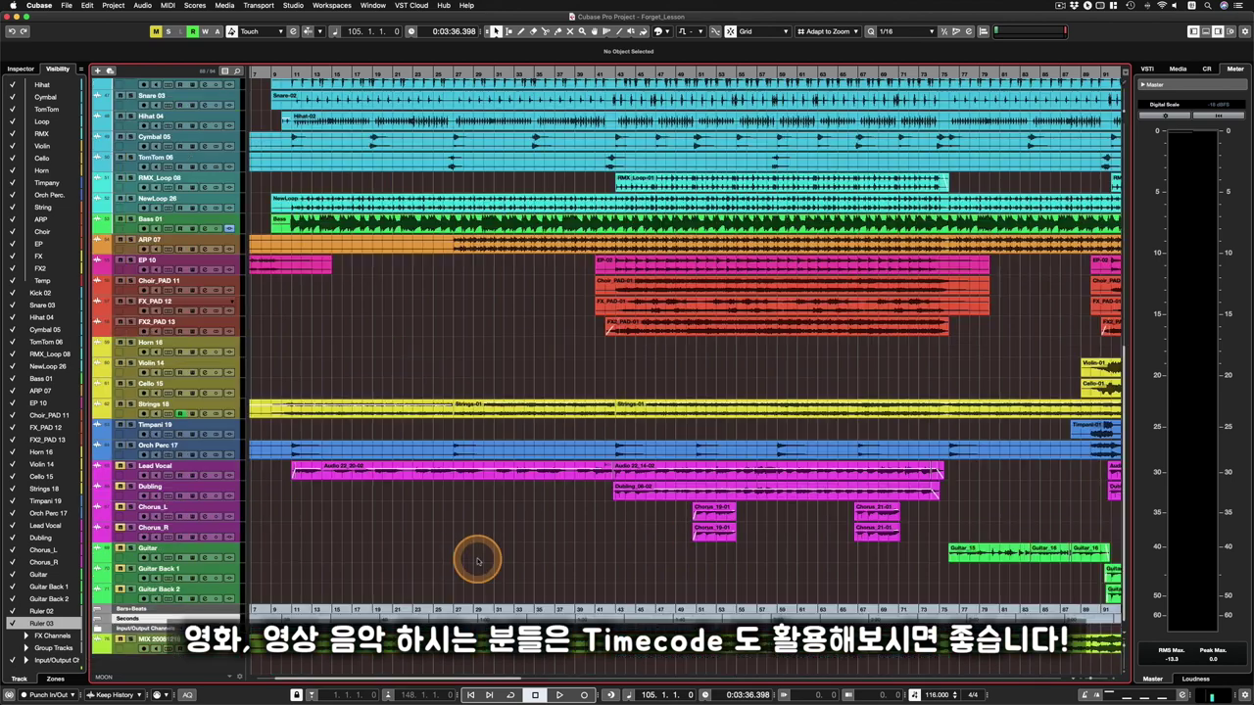
scroll(477, 560, up, 3)
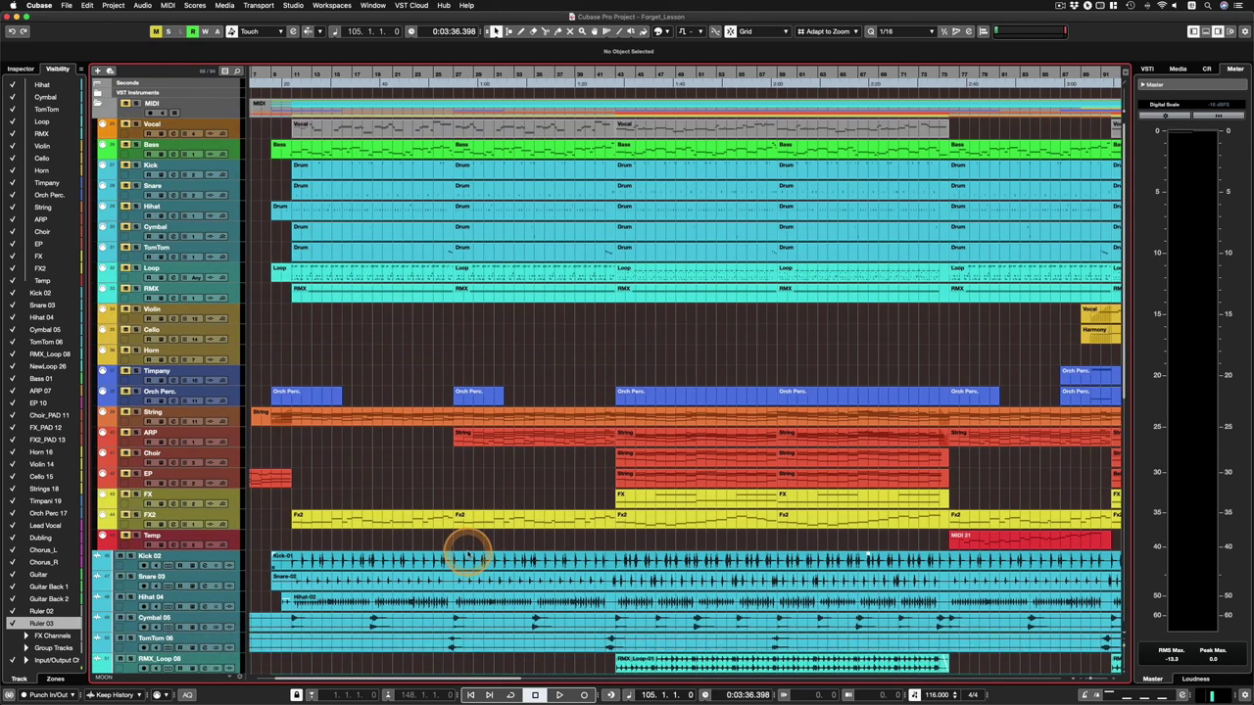
scroll(294, 578, down, 10)
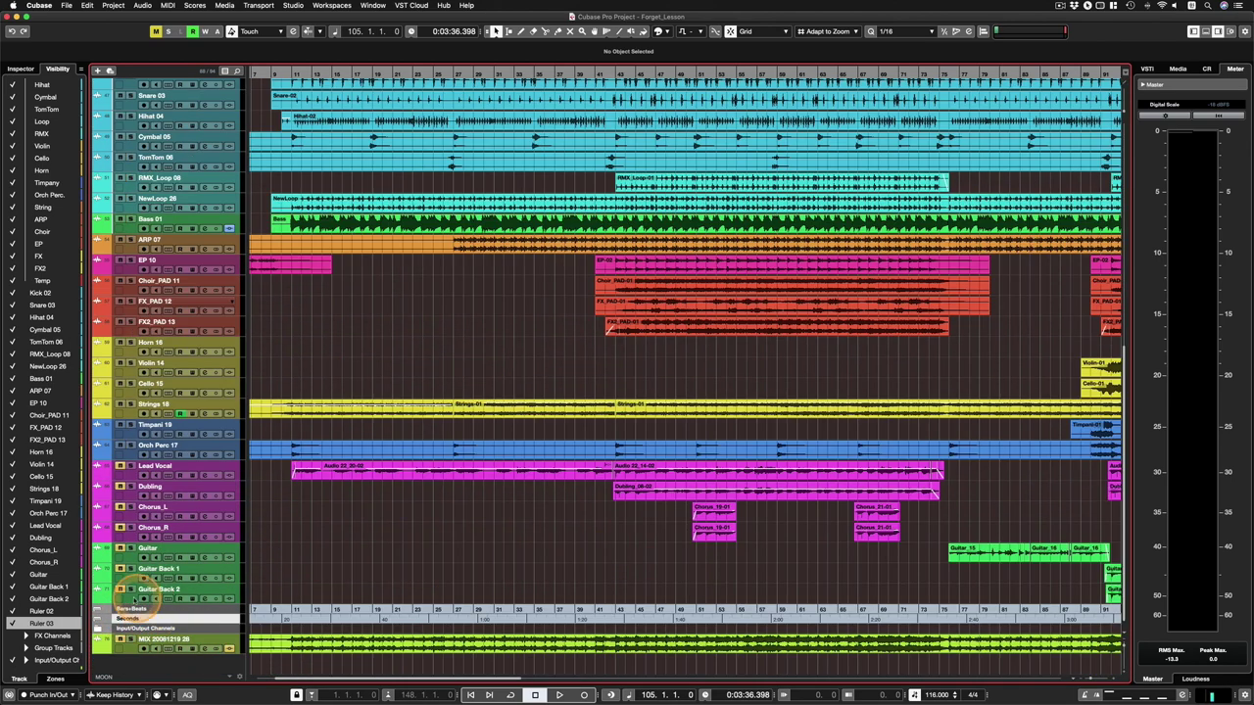